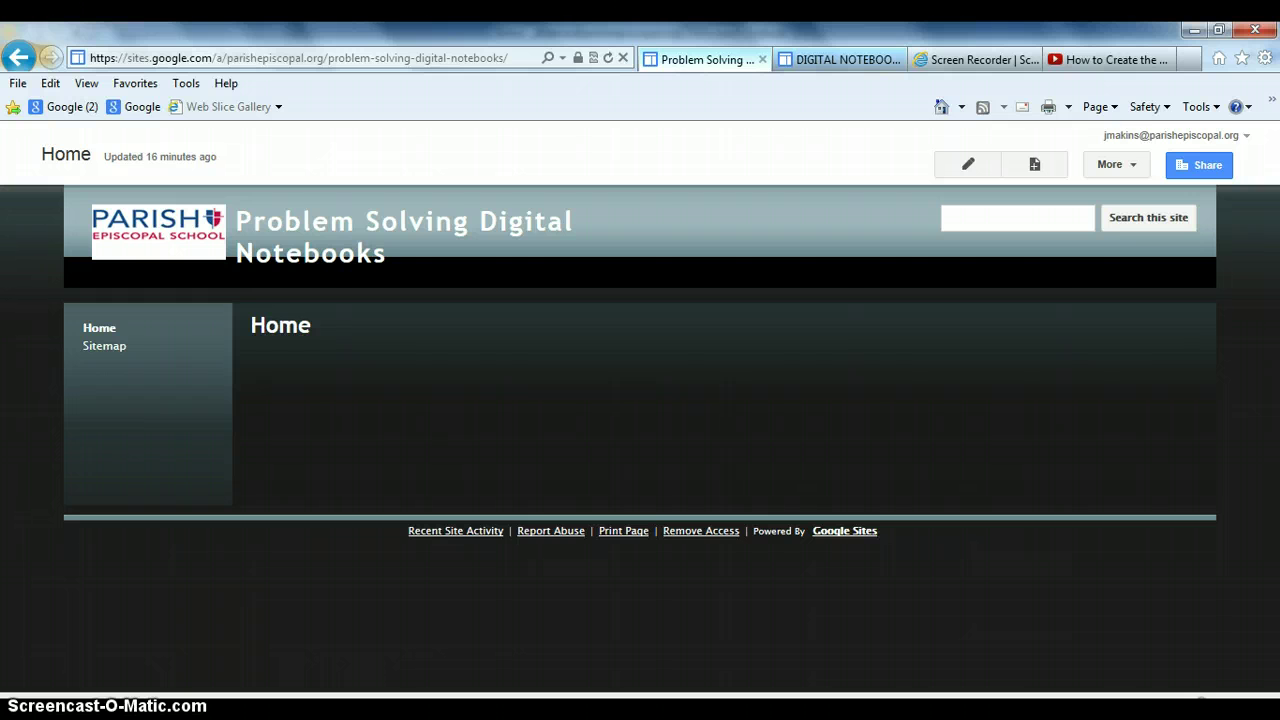
# - Open Manage site from the More menu to view the site name, category tags and description
pyautogui.click(1134, 168)
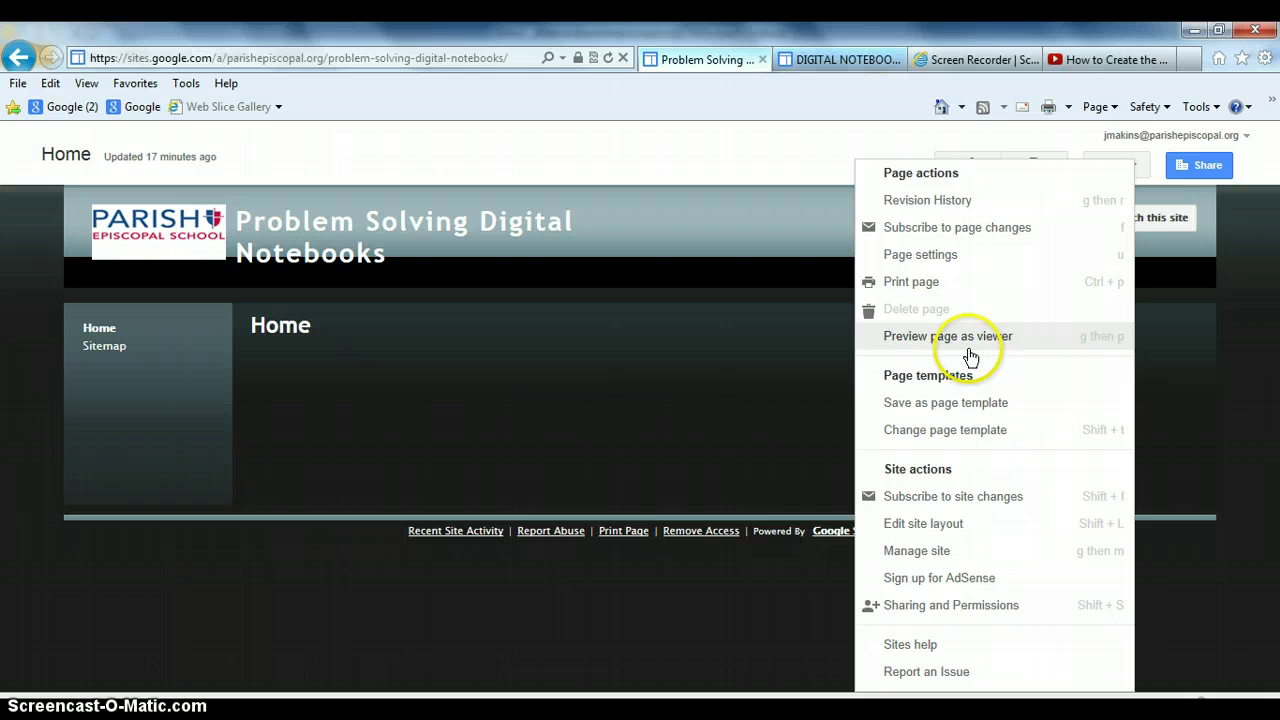
pyautogui.click(918, 551)
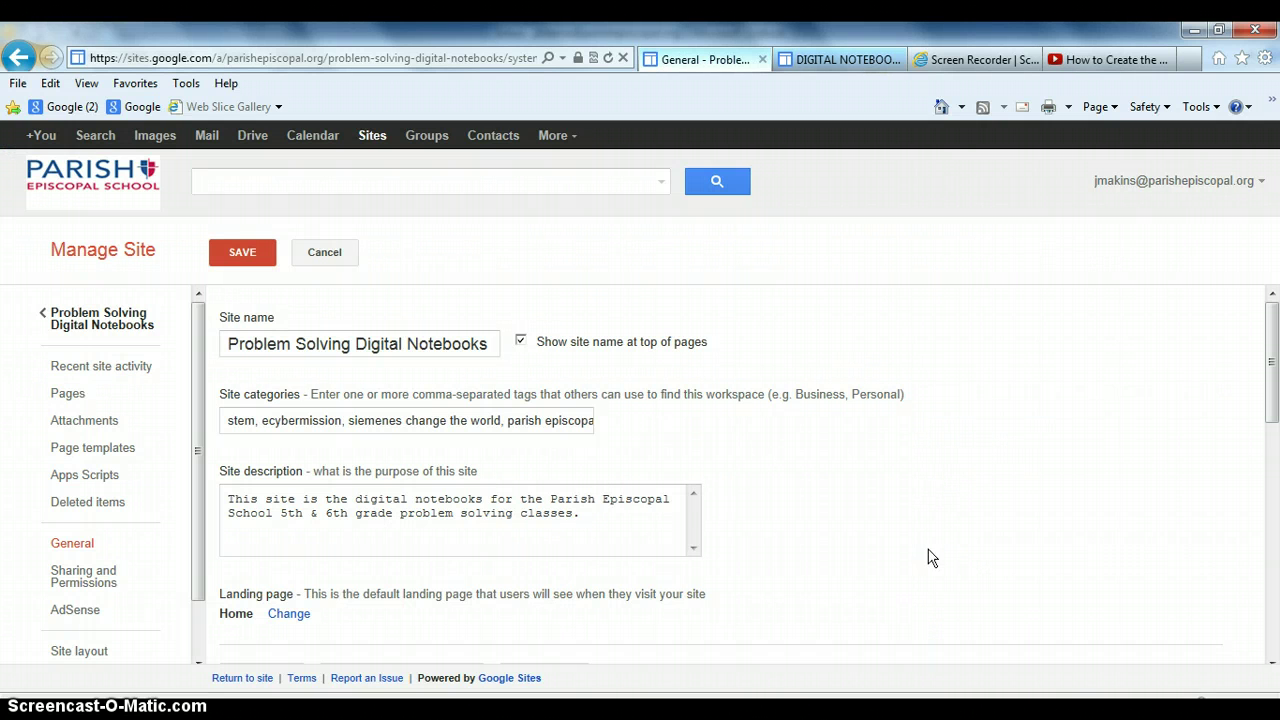
pyautogui.click(311, 342)
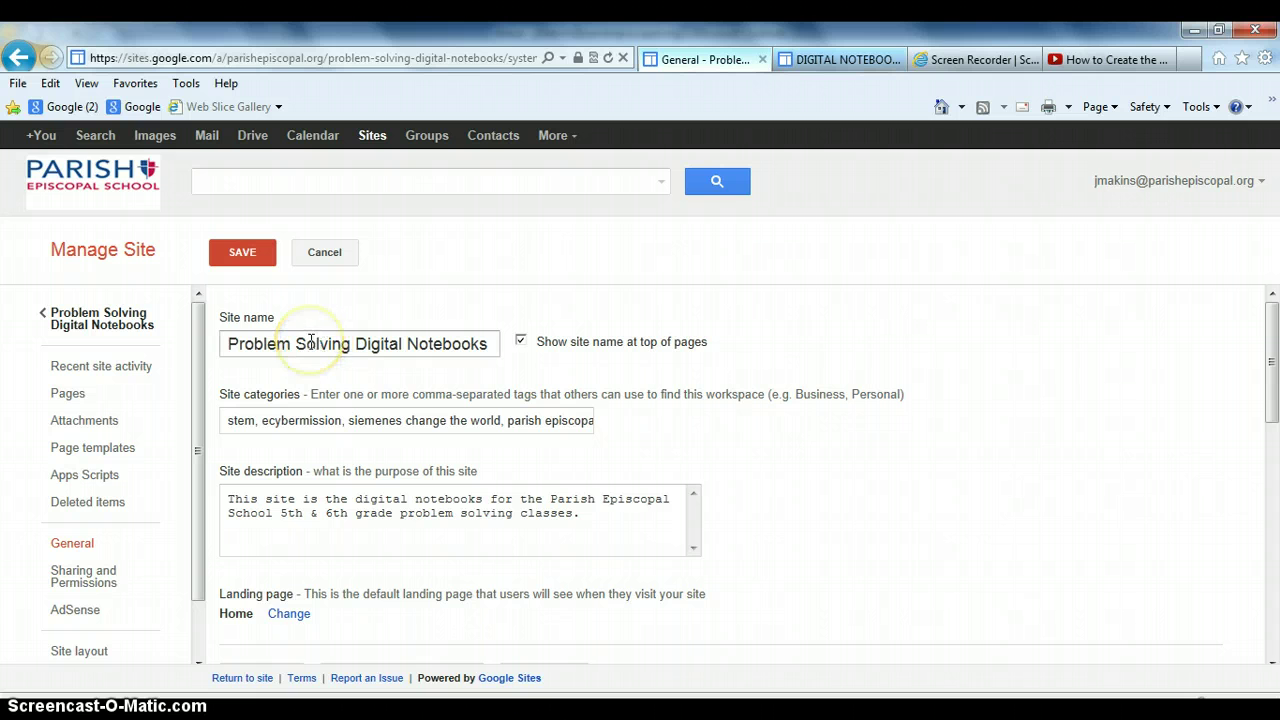
pyautogui.moveTo(311, 342)
pyautogui.mouseDown()
pyautogui.moveTo(166, 357)
pyautogui.moveTo(306, 343)
pyautogui.mouseUp()
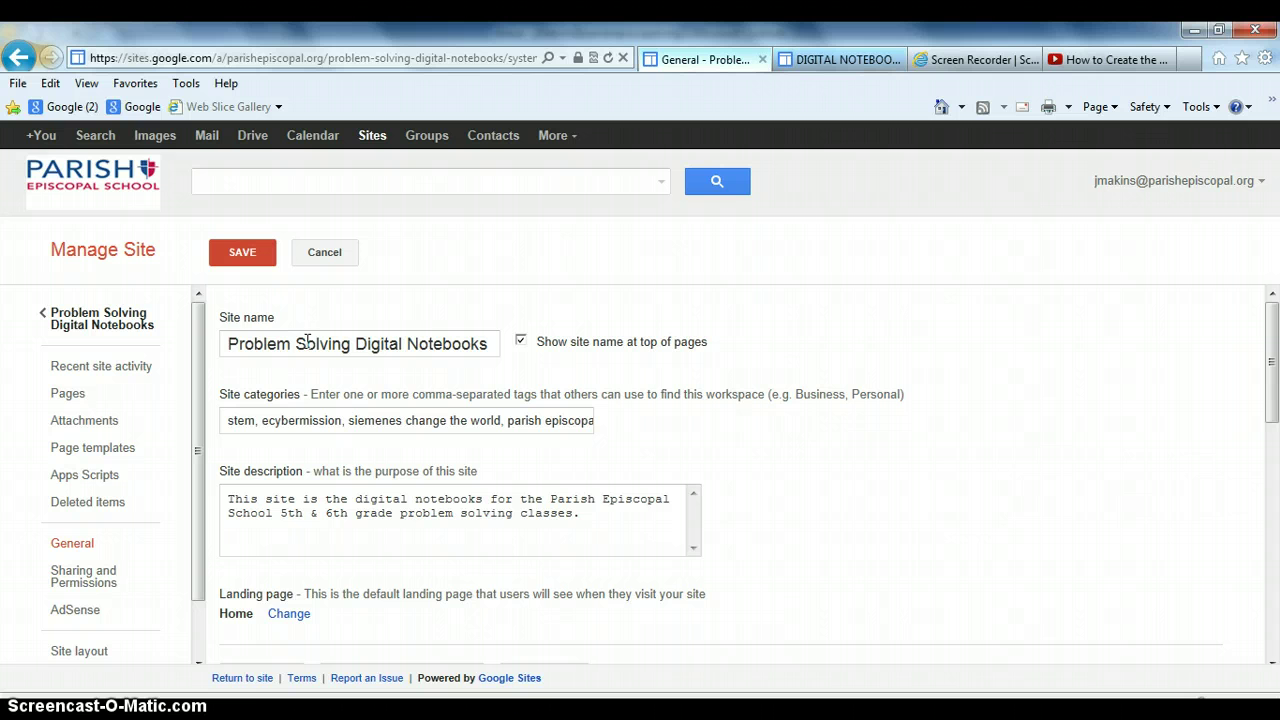
pyautogui.click(306, 343)
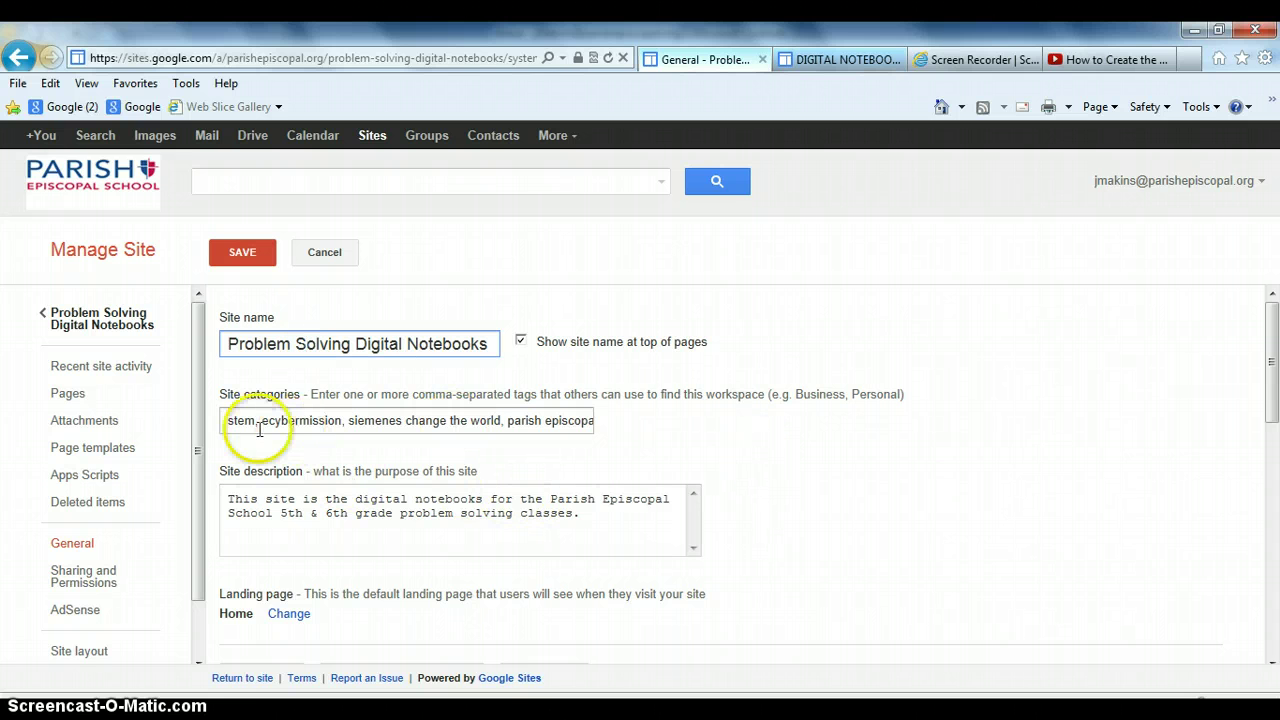
pyautogui.moveTo(201, 408); pyautogui.dragTo(200, 517)
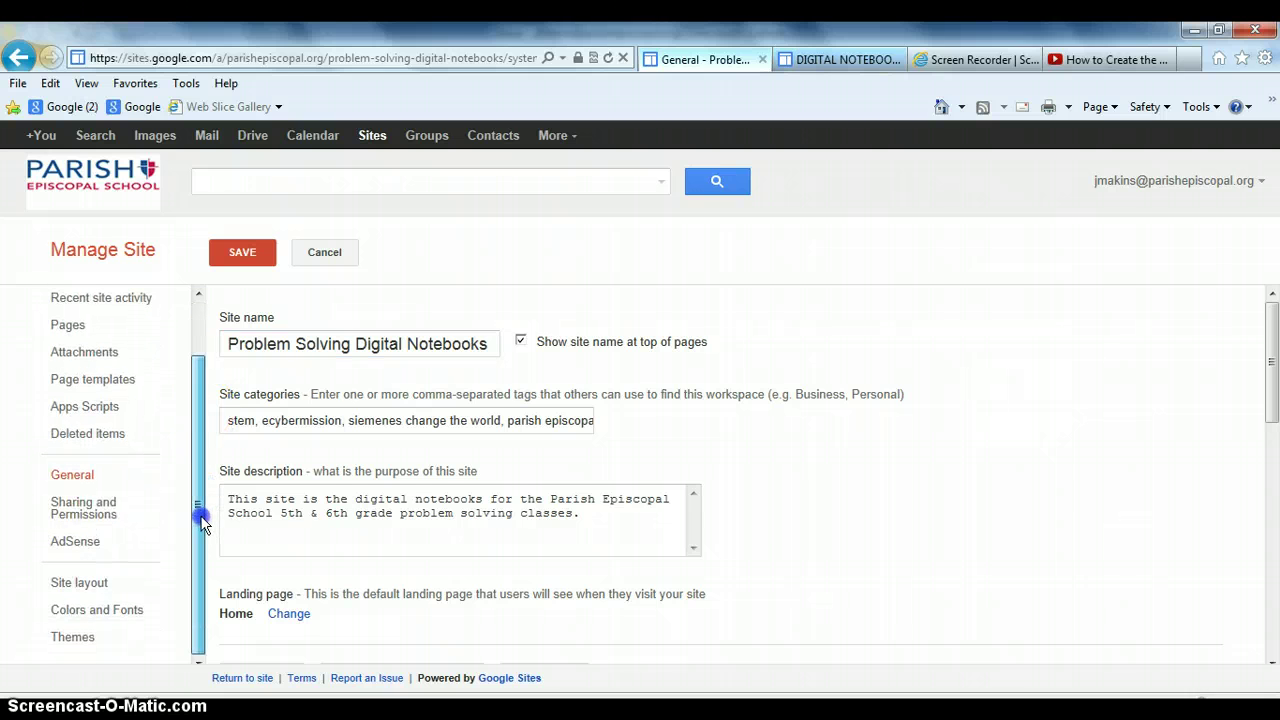
# - Show the Site layout page with the sidebar's Navigation and Text elements
pyautogui.click(73, 591)
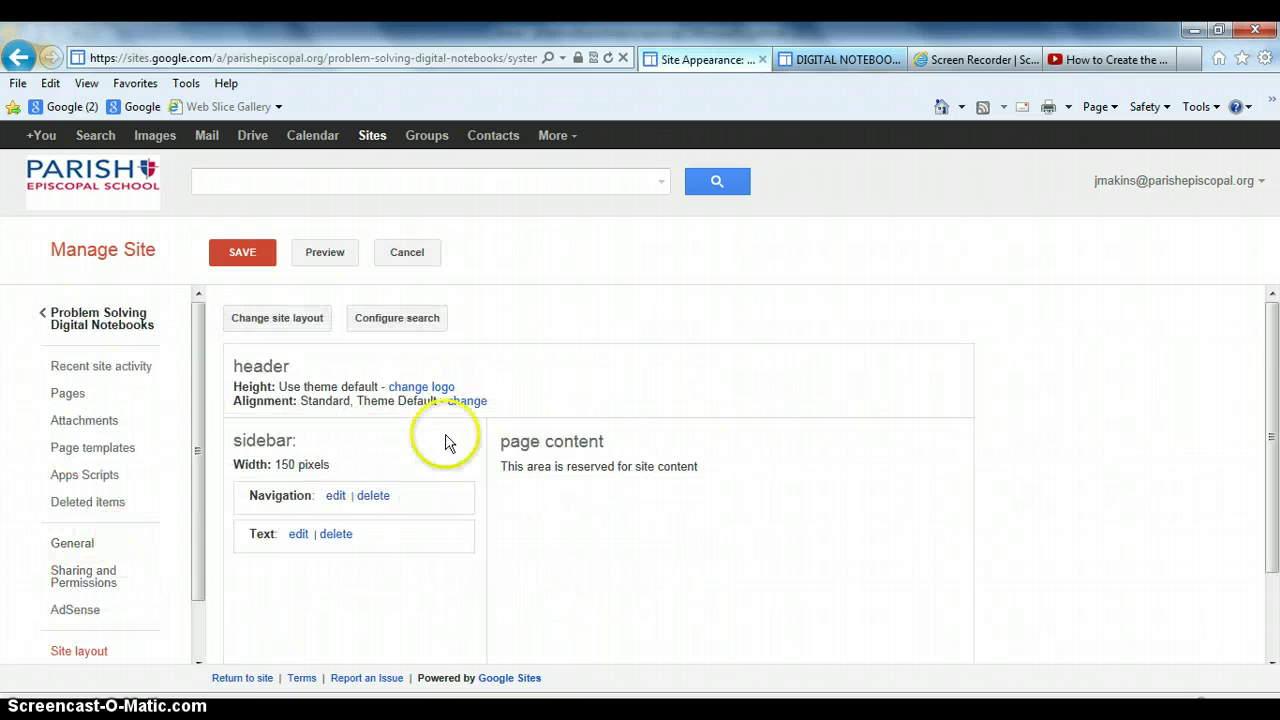
pyautogui.moveTo(1273, 329); pyautogui.dragTo(1273, 375)
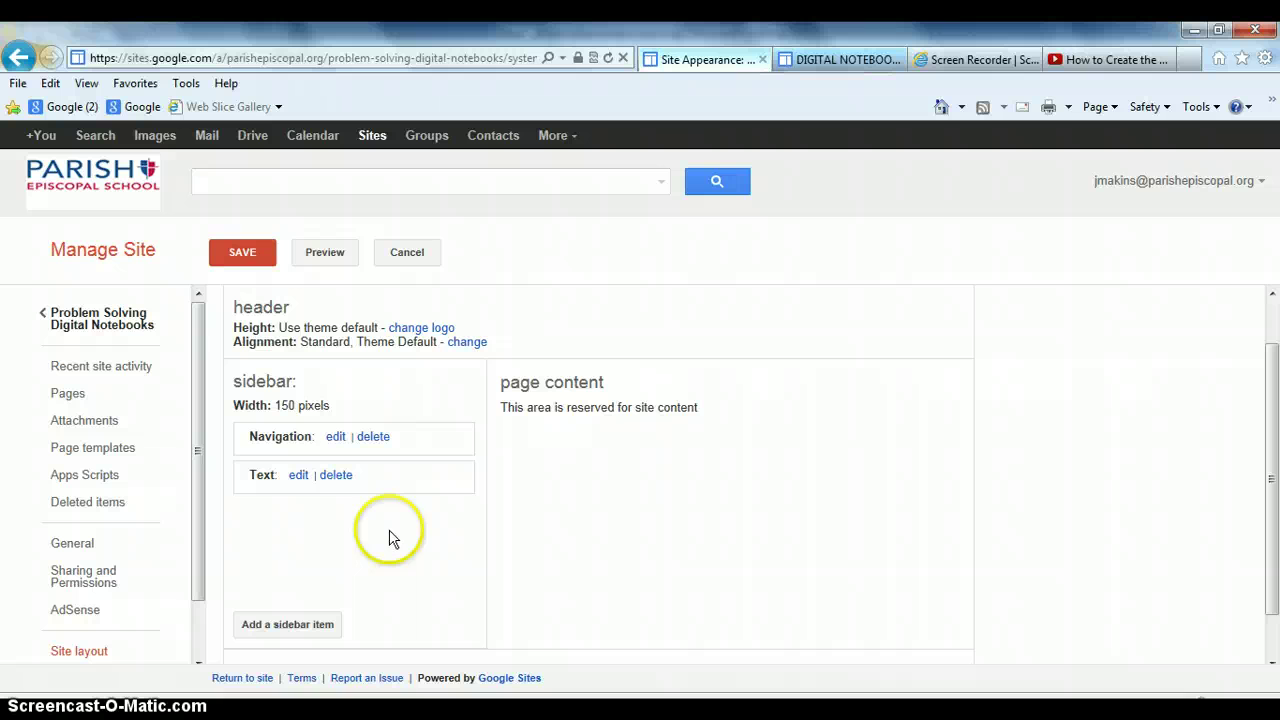
pyautogui.click(279, 629)
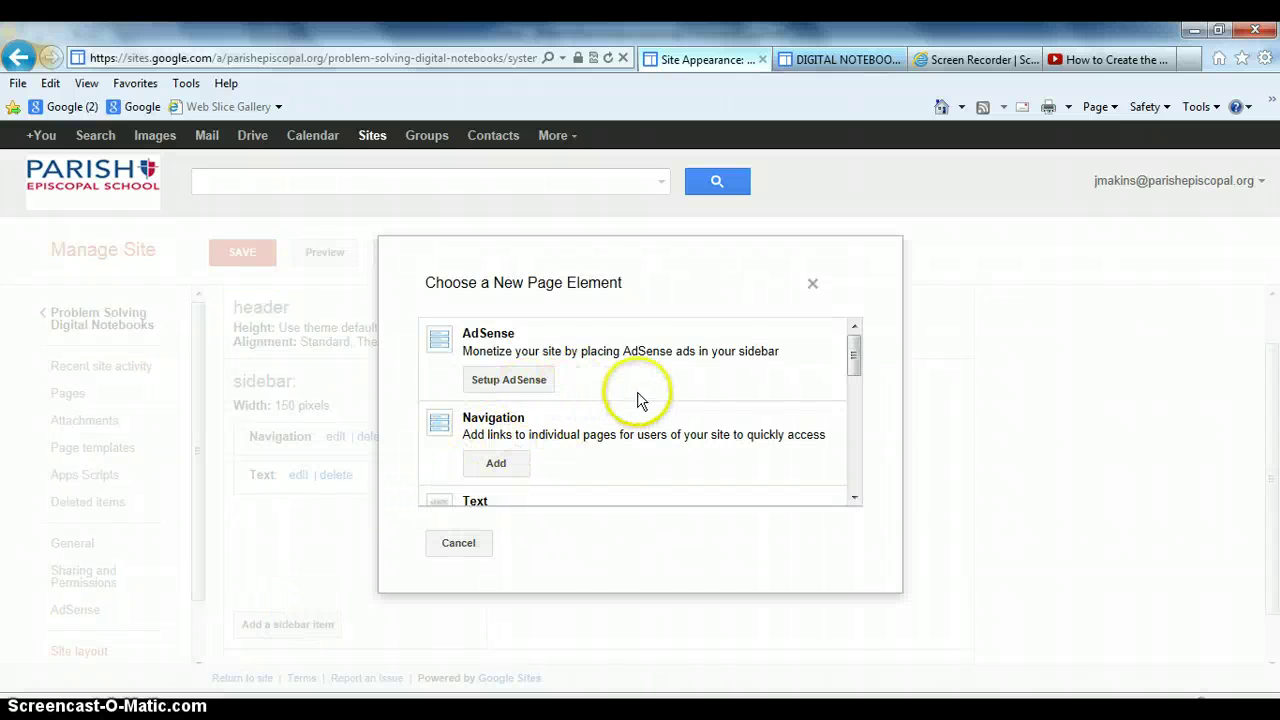
pyautogui.moveTo(854, 357); pyautogui.dragTo(860, 443)
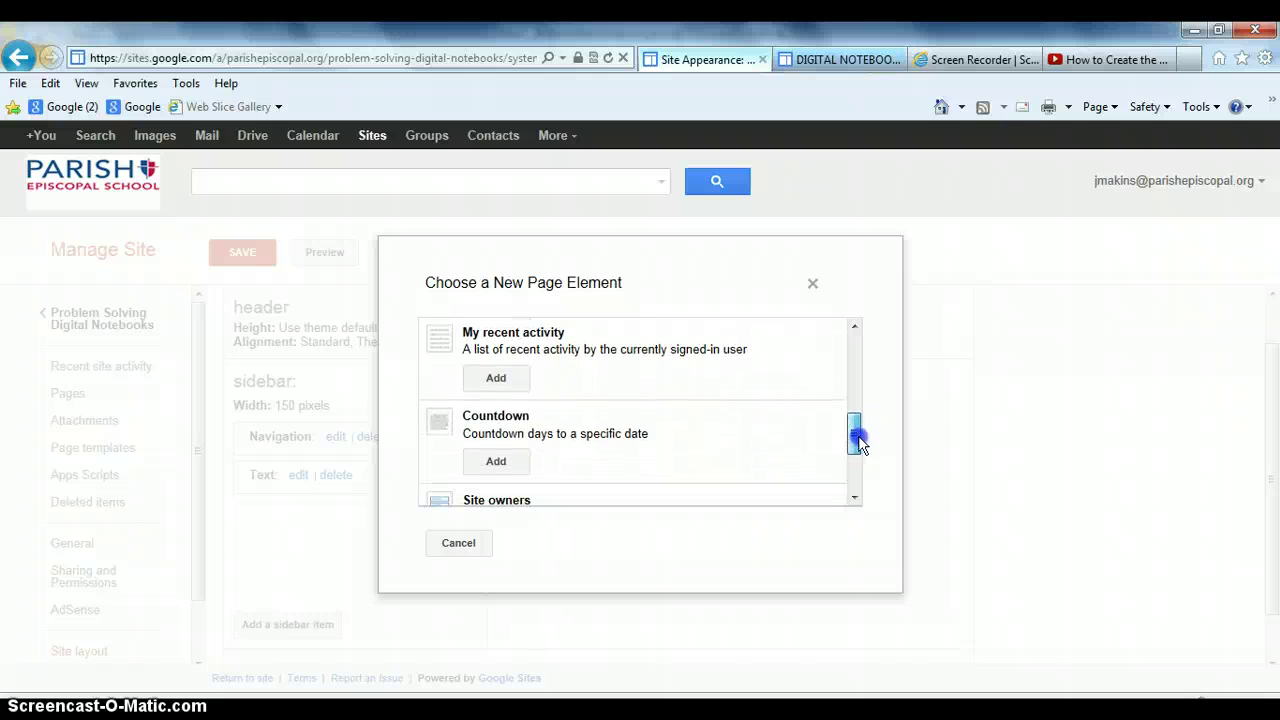
pyautogui.moveTo(860, 443); pyautogui.dragTo(860, 443)
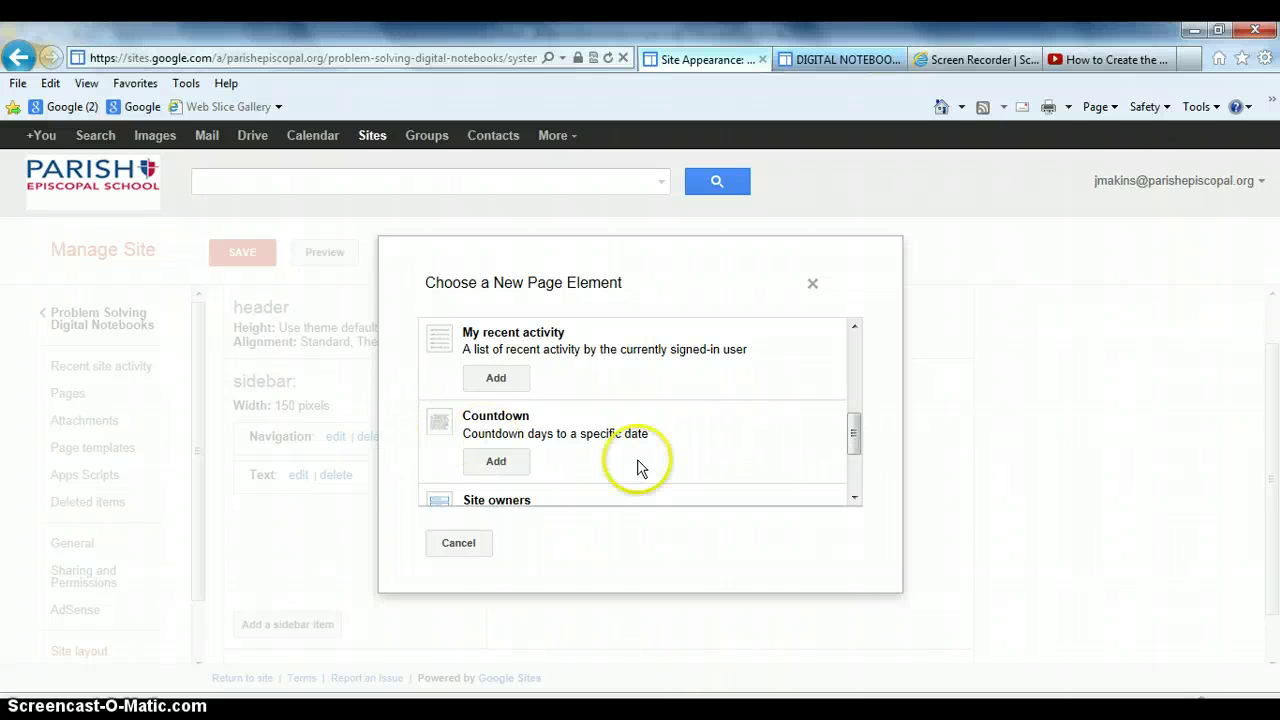
pyautogui.moveTo(852, 446); pyautogui.dragTo(853, 378)
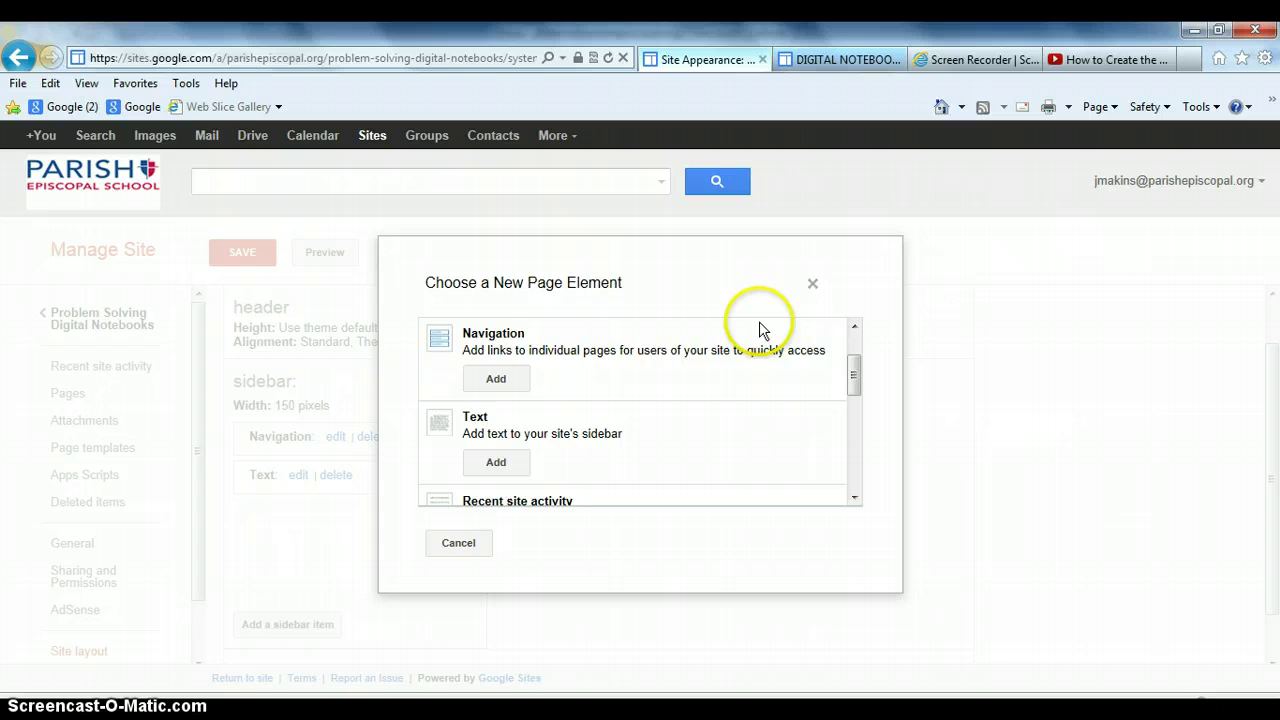
pyautogui.click(812, 285)
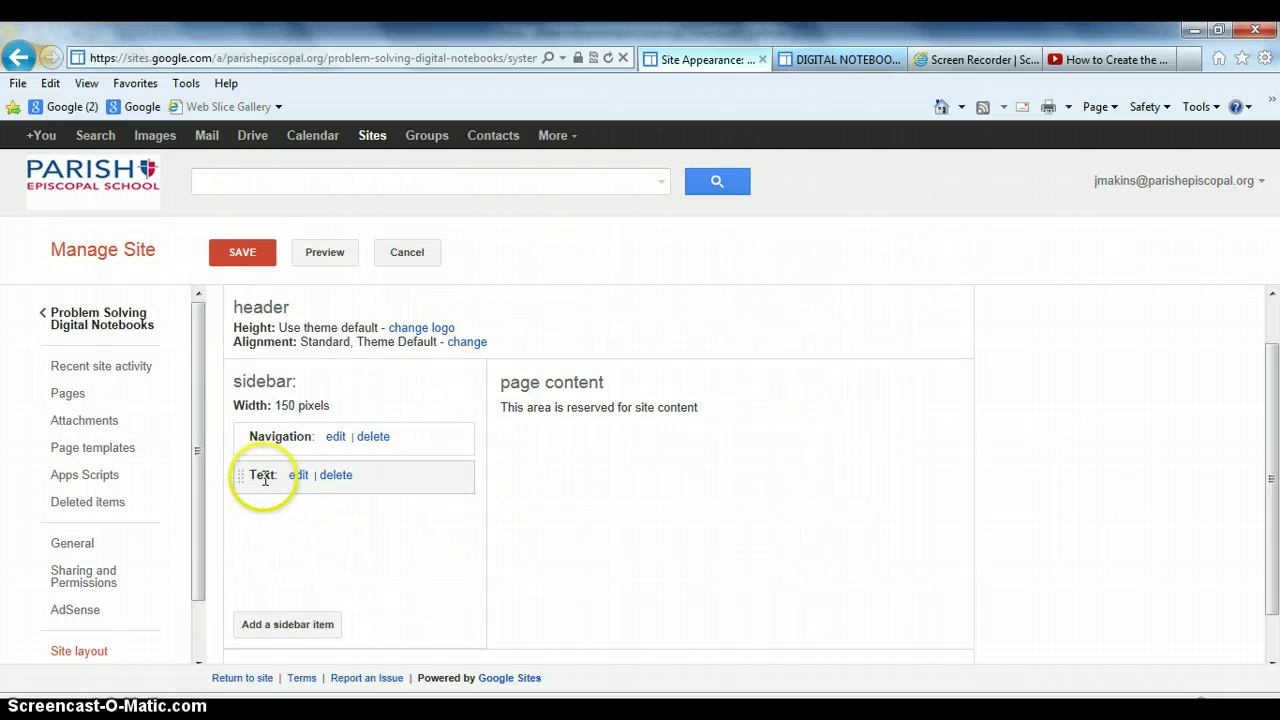
# - Edit the sidebar Text element and title it 'Problem Solving Home'
pyautogui.click(298, 476)
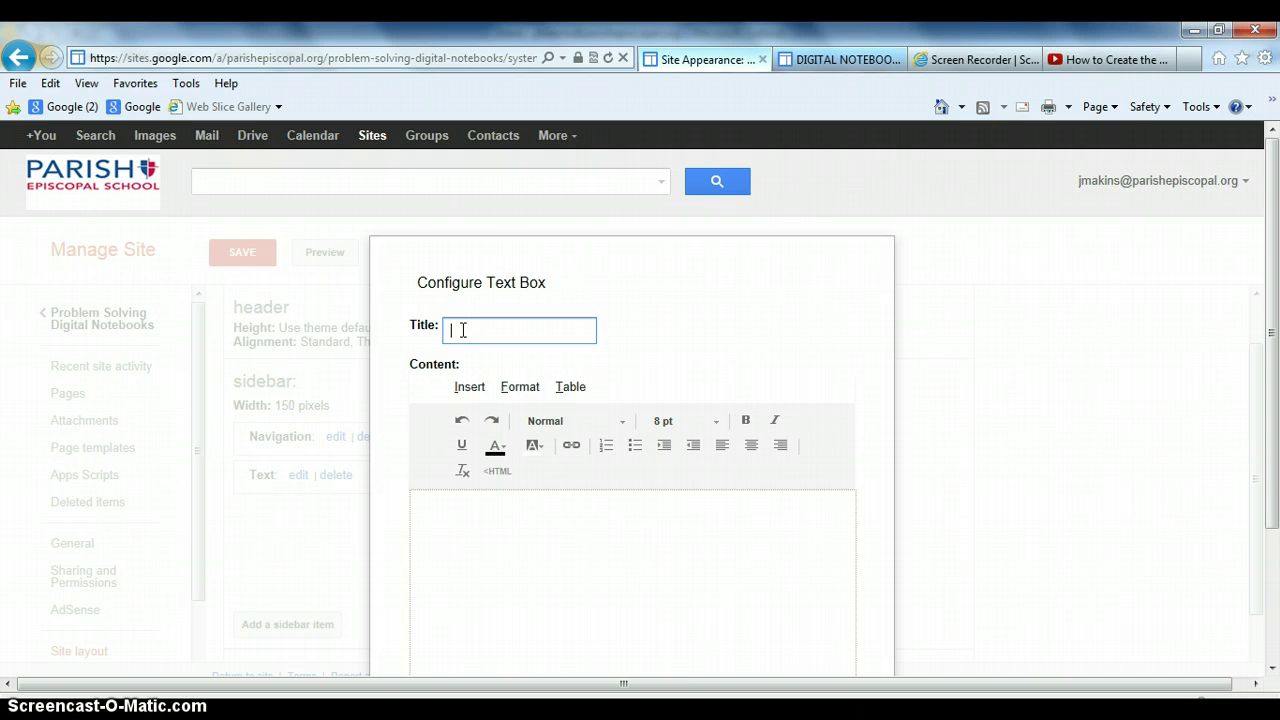
pyautogui.write('Problem Solving Home')
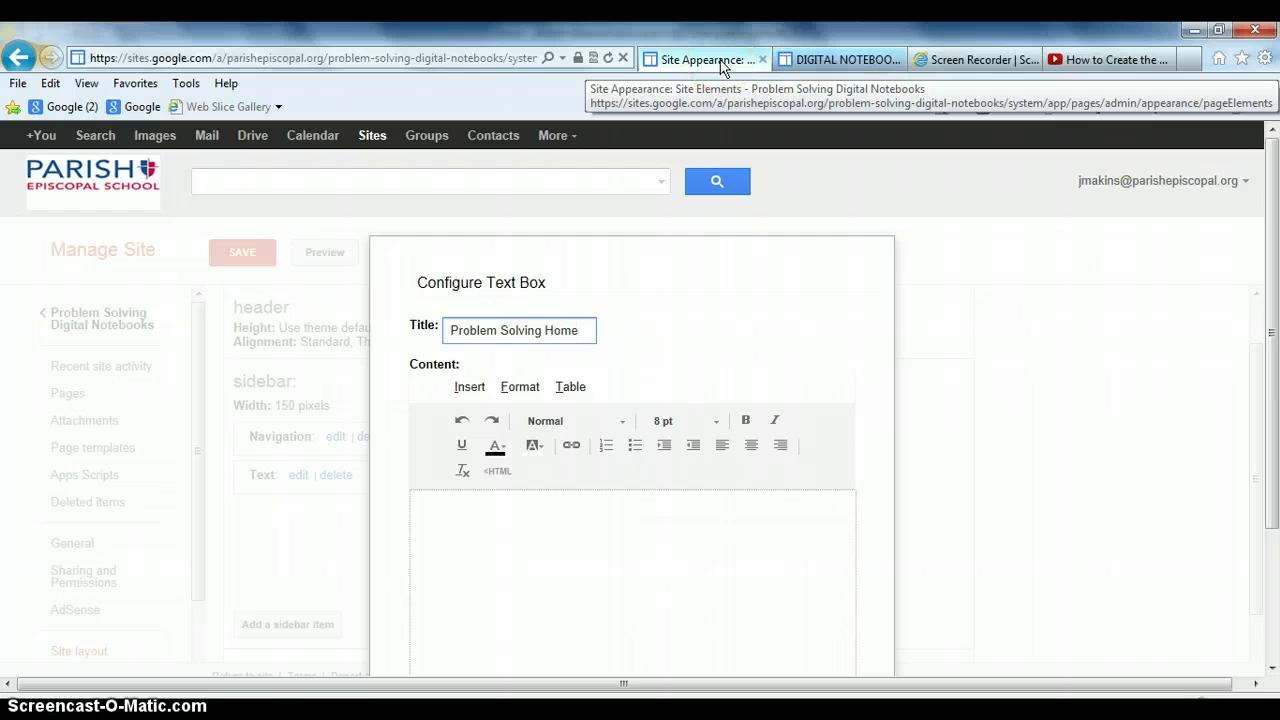
# - In a new browser tab, search Google for 'makins stem'
pyautogui.click(823, 62)
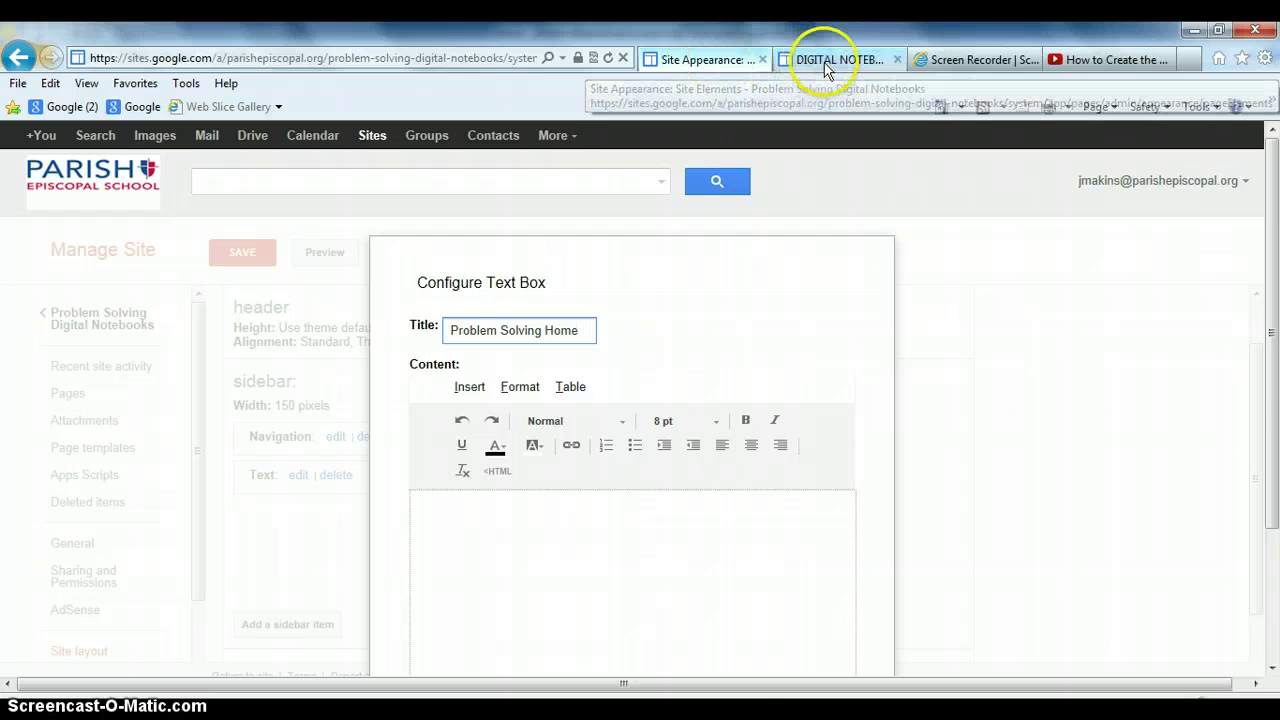
pyautogui.click(524, 251)
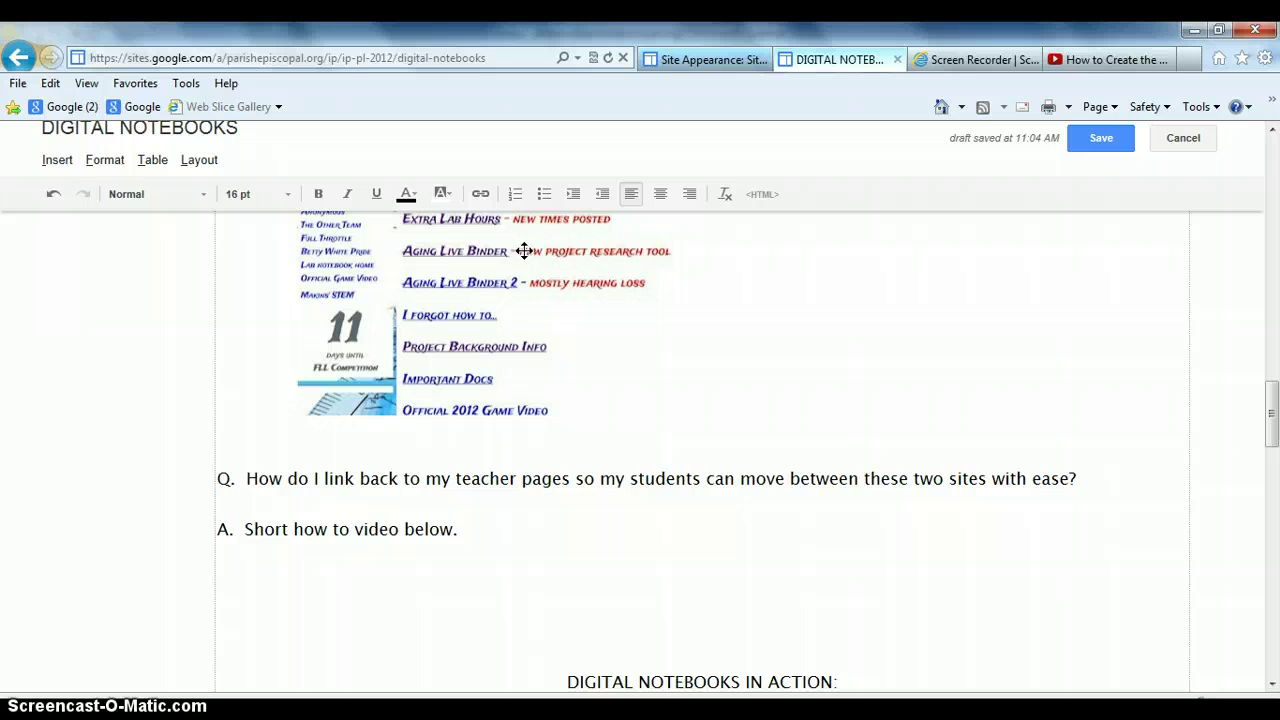
pyautogui.hotkey('ctrl', 't')
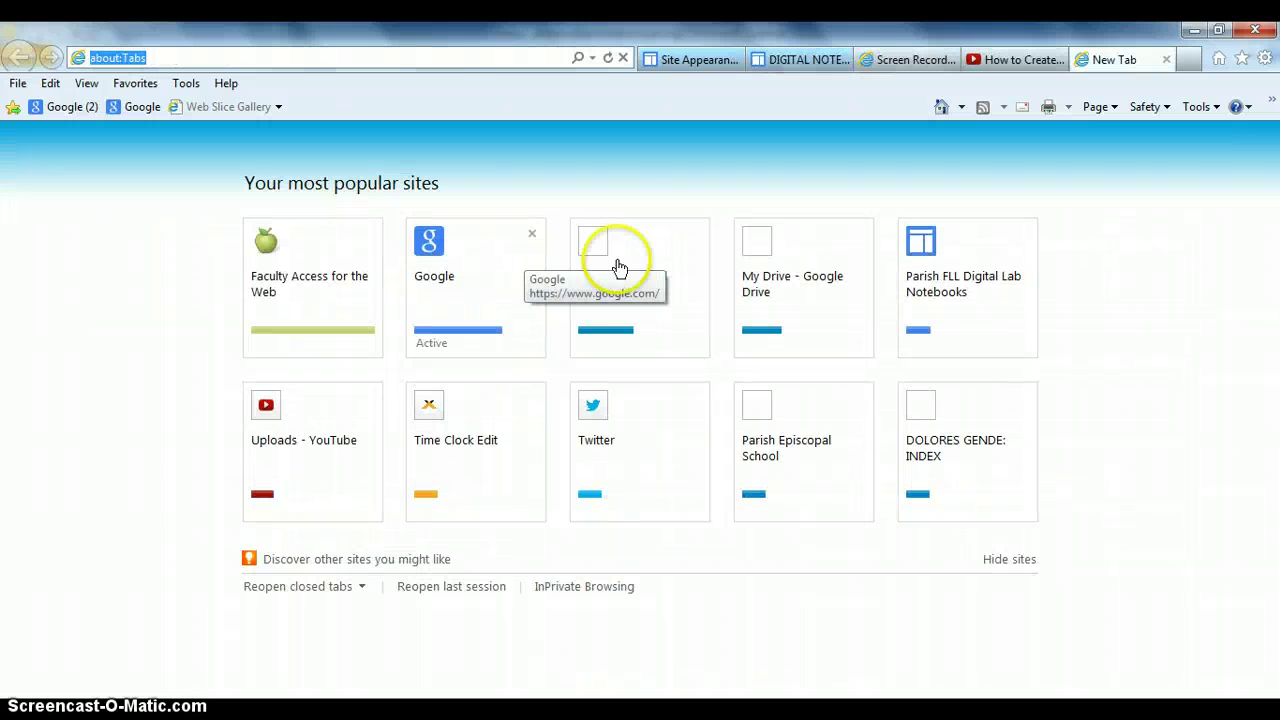
pyautogui.click(466, 297)
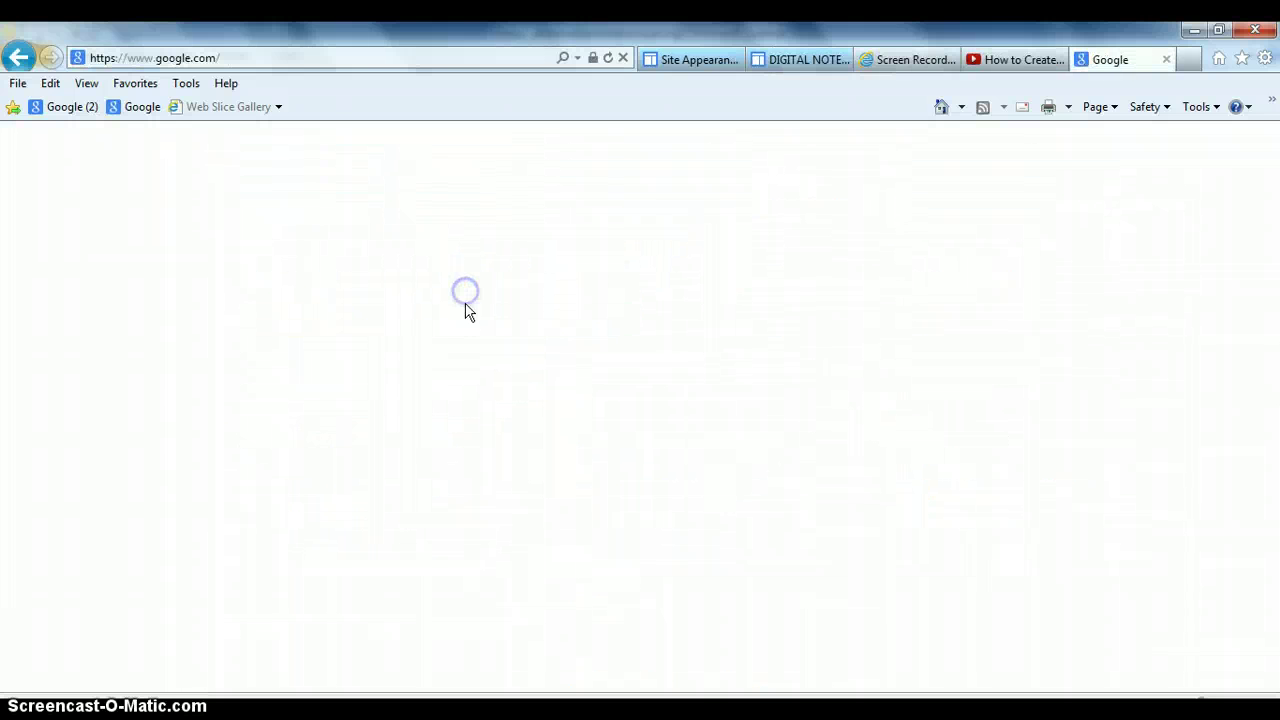
pyautogui.write('makin')
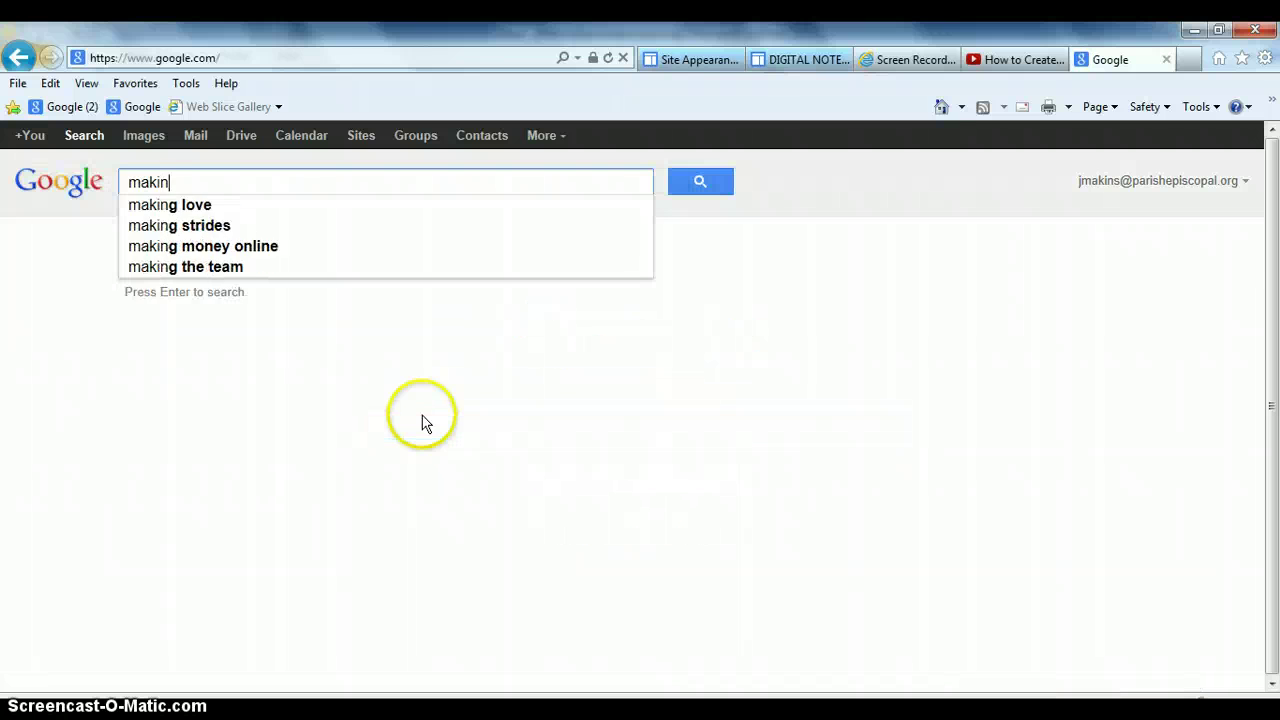
pyautogui.write('s stem')
pyautogui.press('Return')
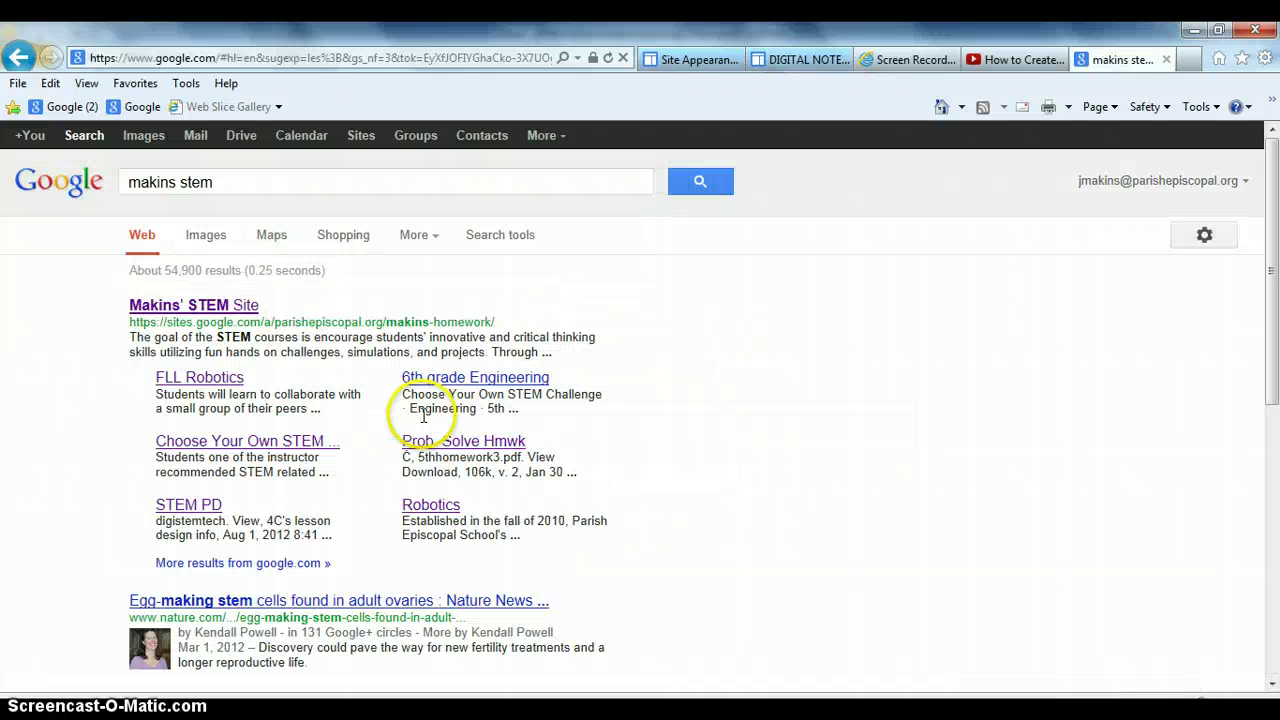
# - Open the teacher's STEM site Problem Solving page, copy its address, and return to the text box settings
pyautogui.click(217, 306)
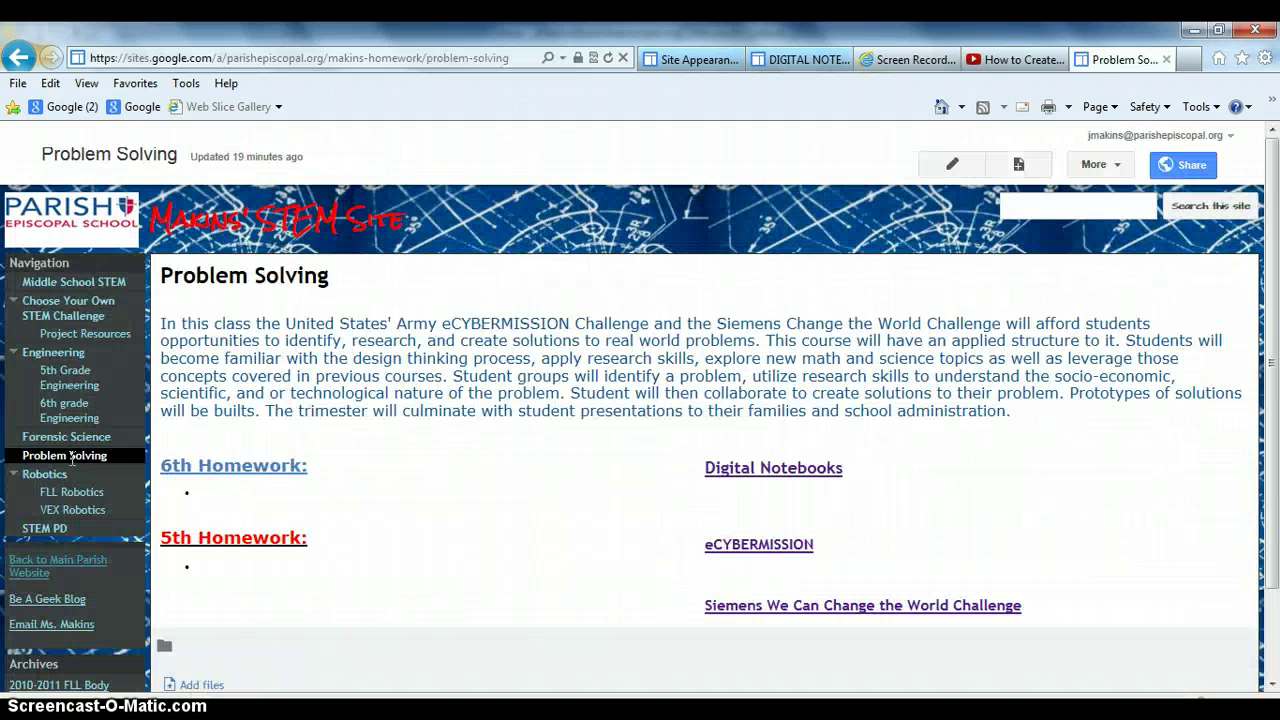
pyautogui.click(665, 432)
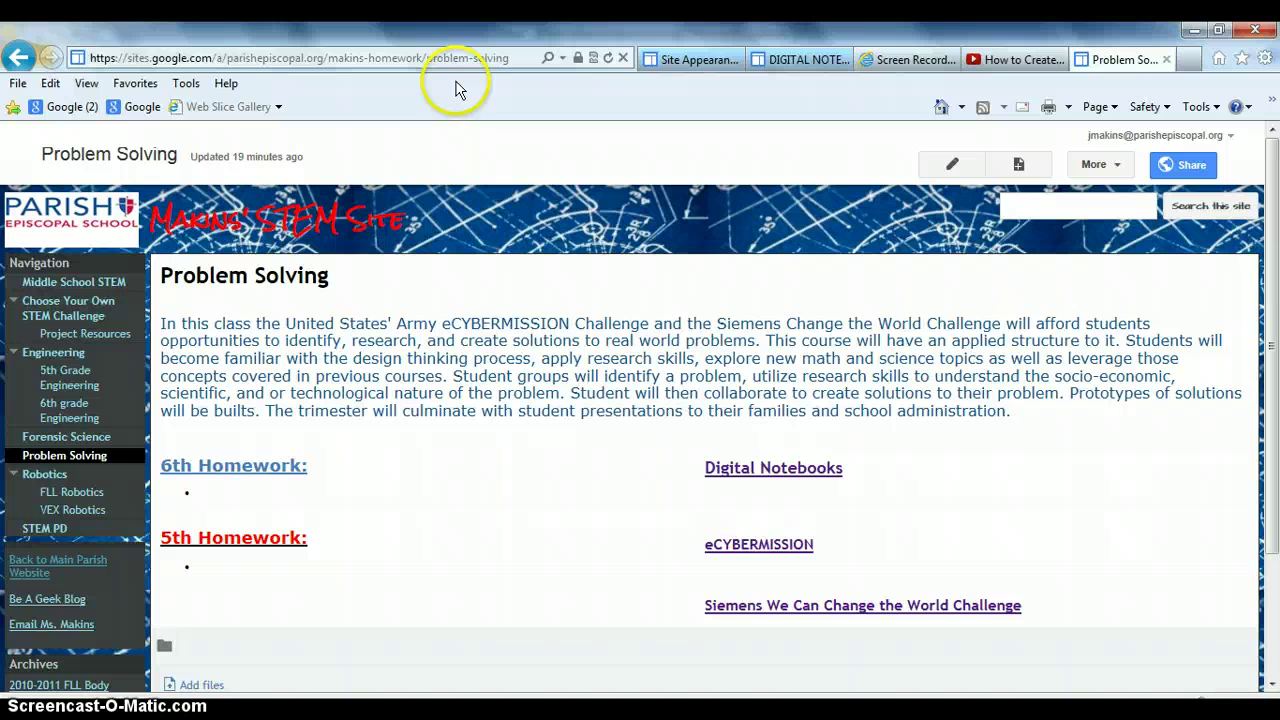
pyautogui.click(427, 57)
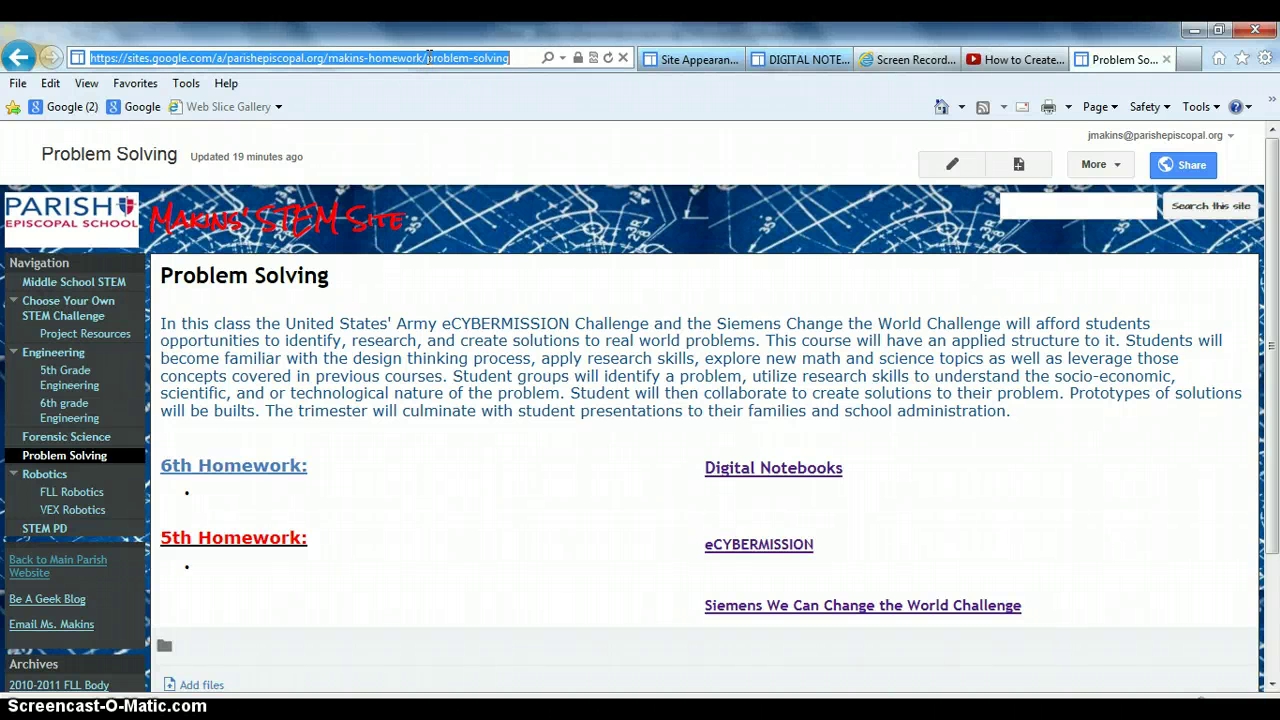
pyautogui.click(697, 60)
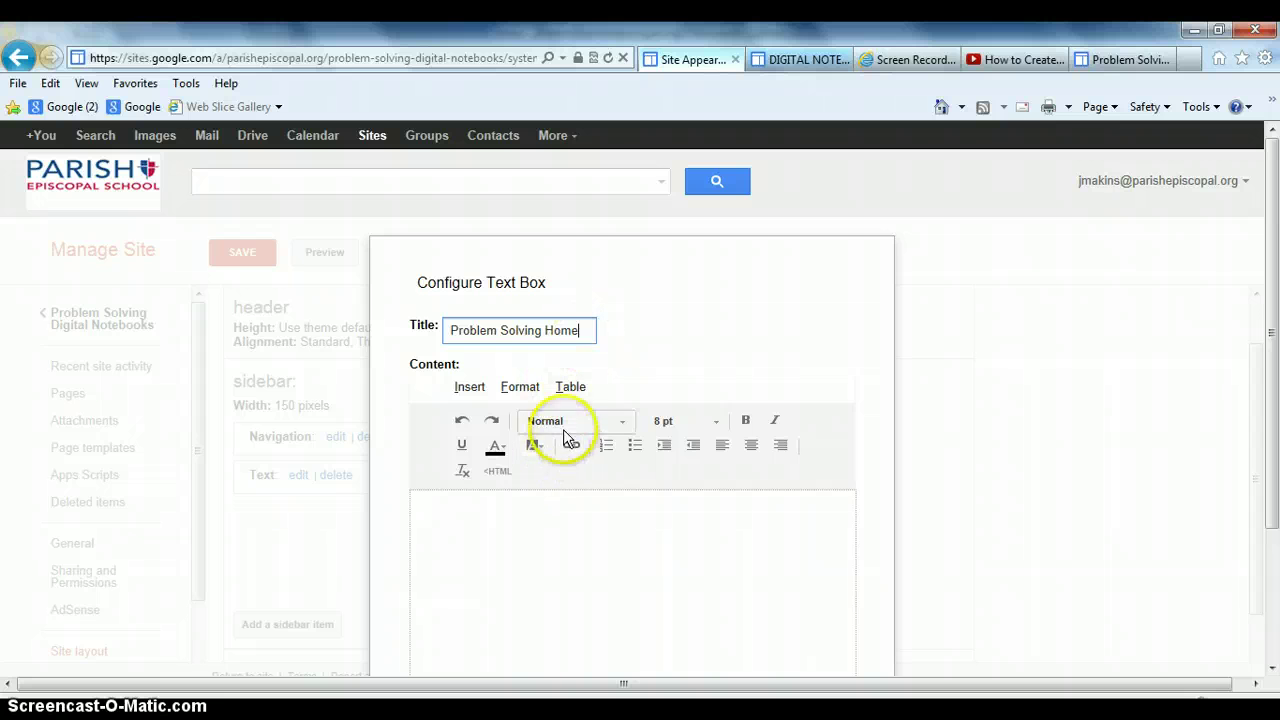
# - Insert a 'Problem Solving Home' web-address link pointing to the copied Problem Solving page URL
pyautogui.moveTo(580, 330); pyautogui.dragTo(428, 328)
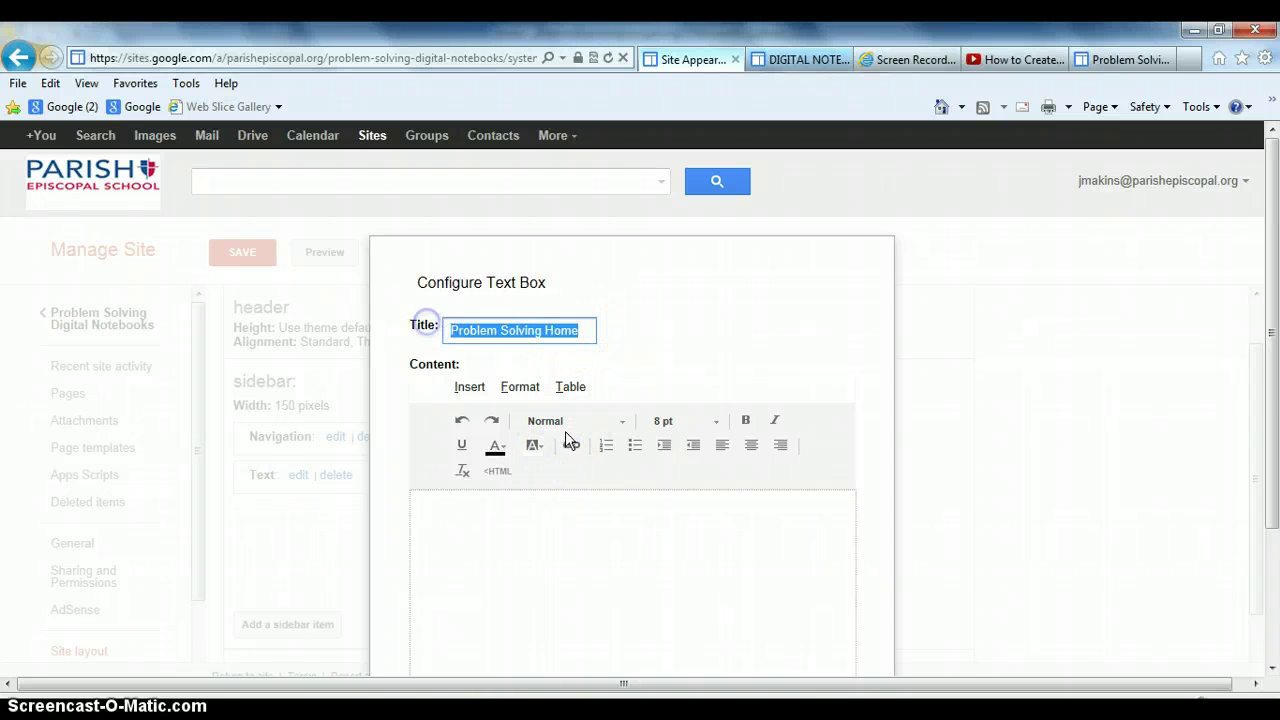
pyautogui.click(574, 447)
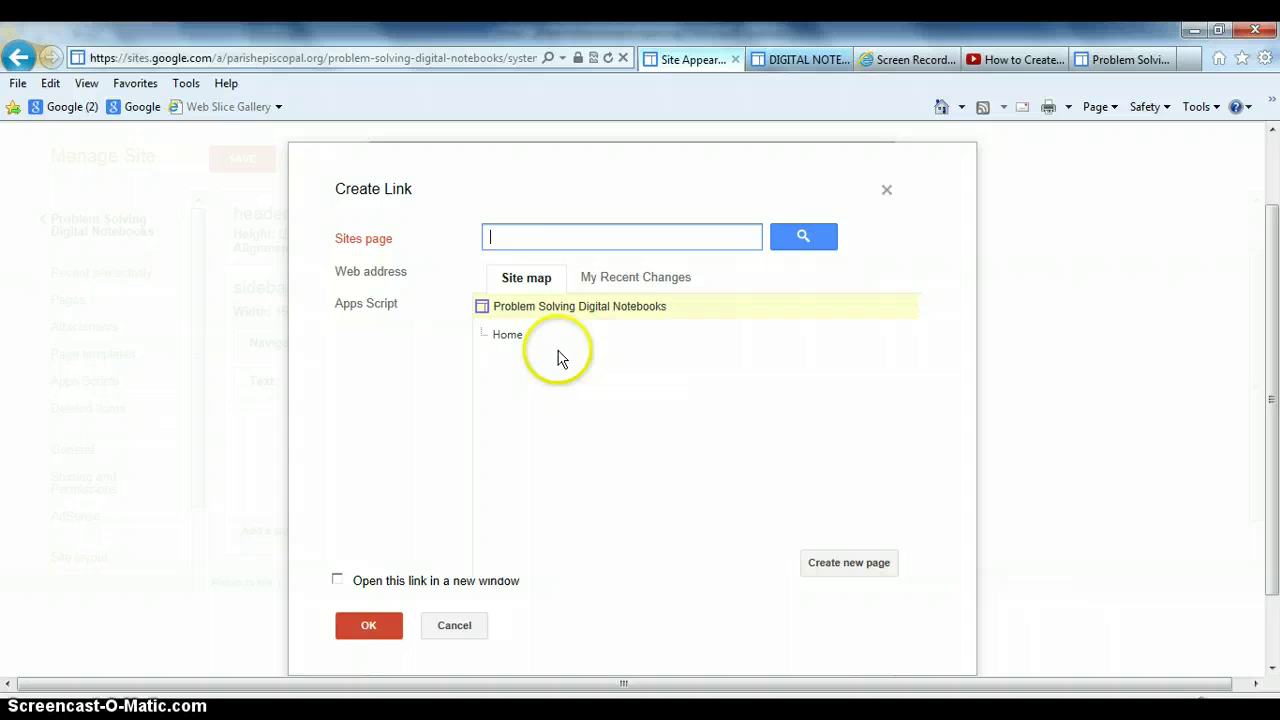
pyautogui.click(391, 271)
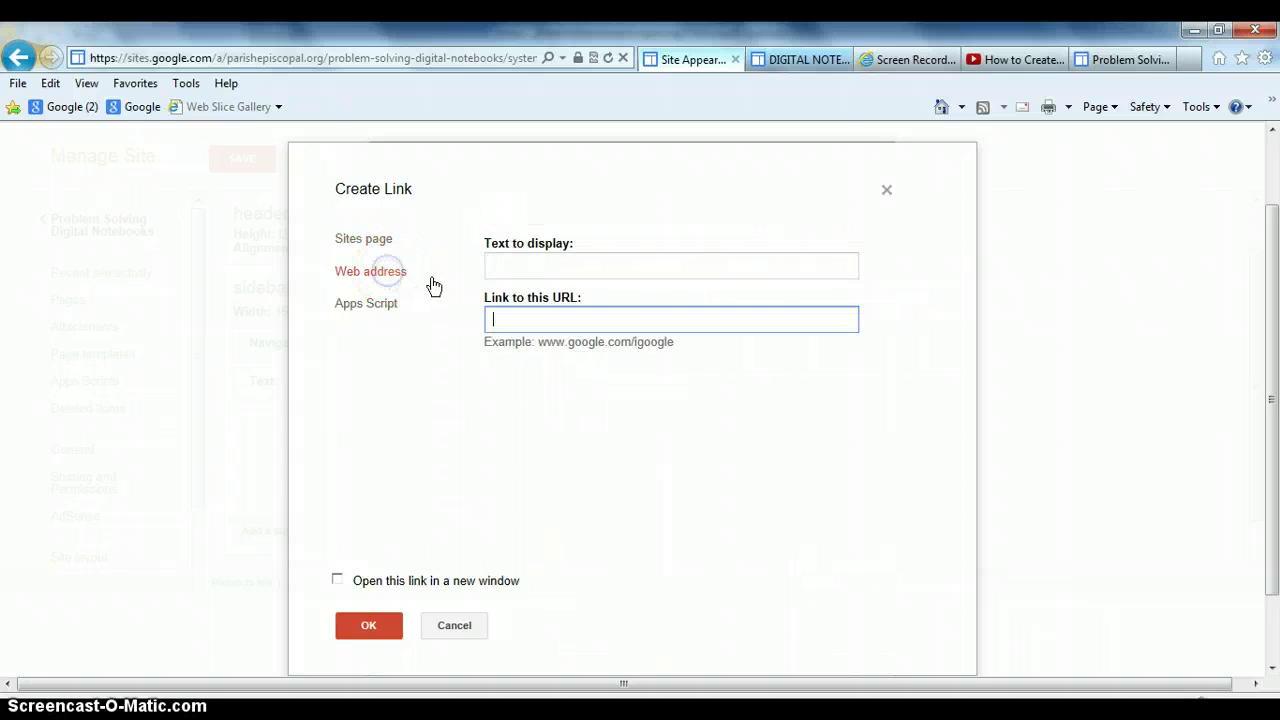
pyautogui.click(527, 262)
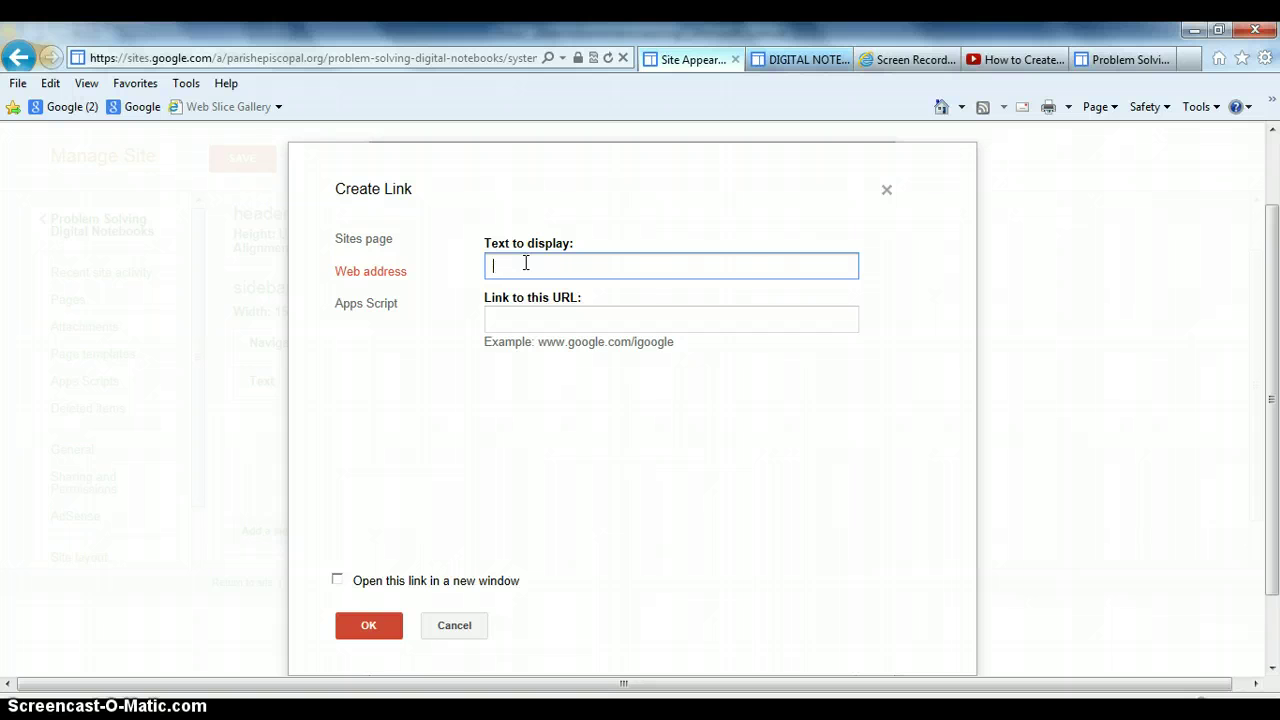
pyautogui.write('Problem Solving Home')
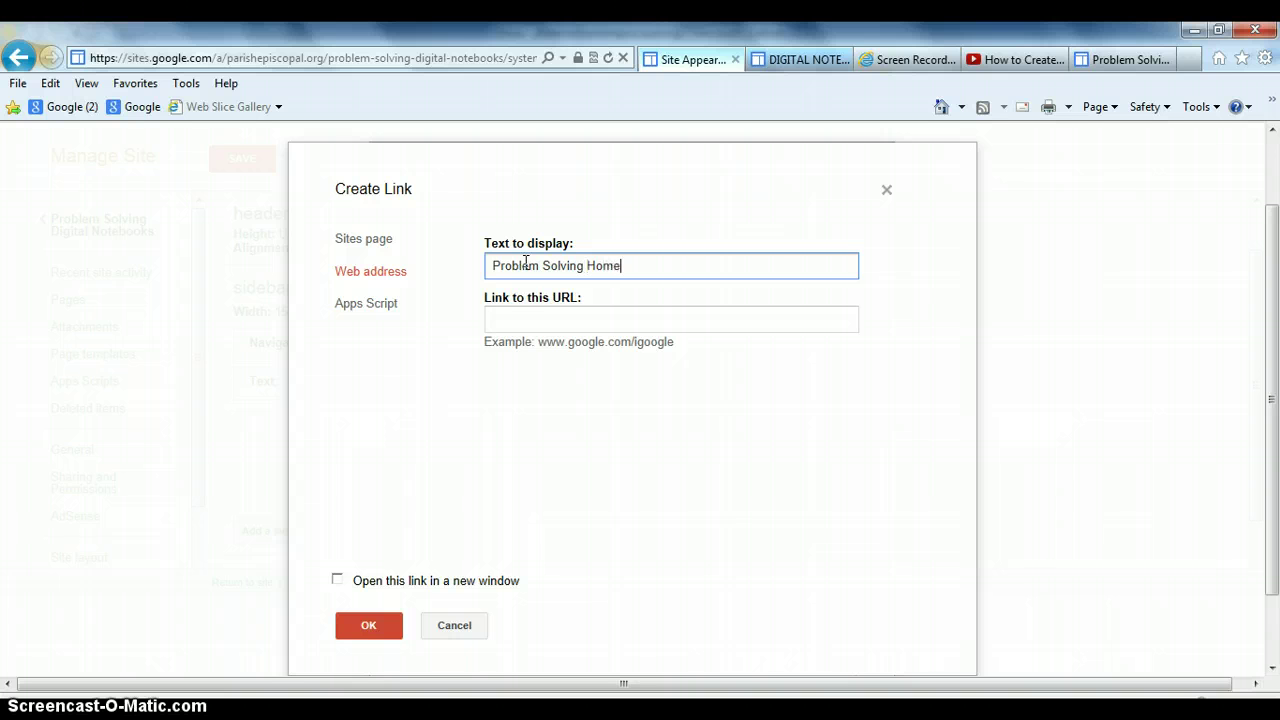
pyautogui.click(505, 322)
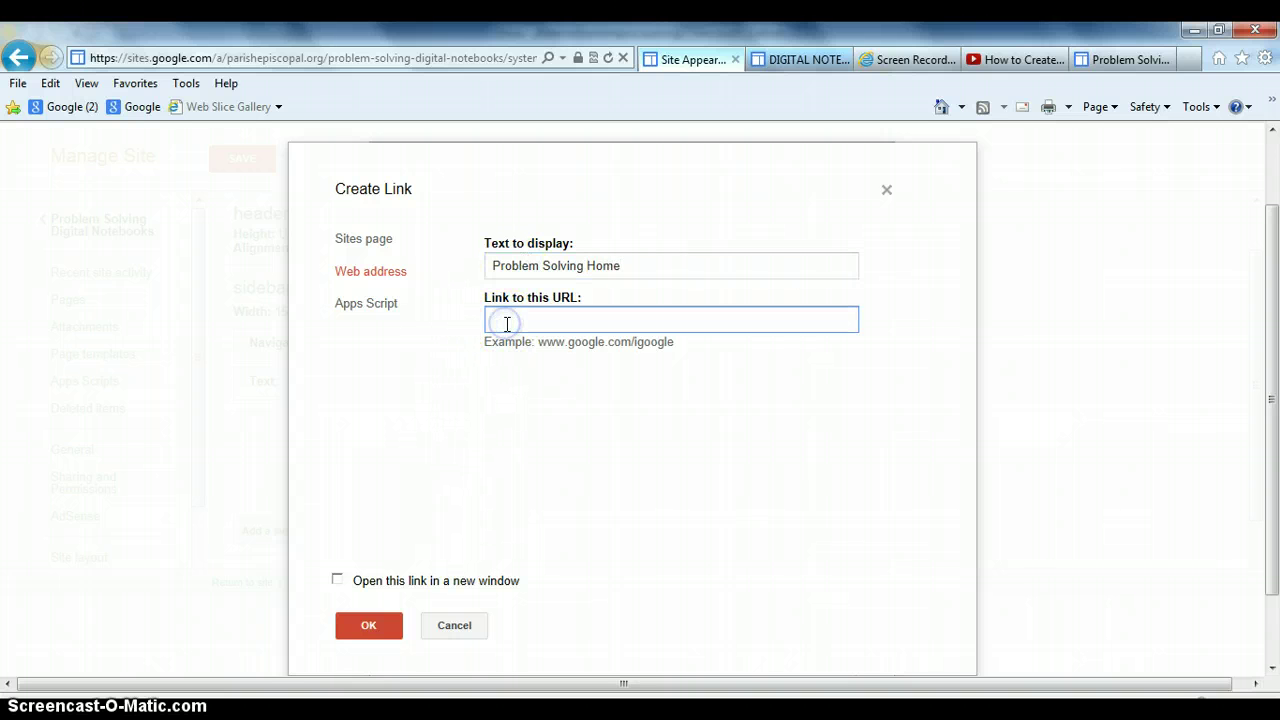
pyautogui.hotkey('ctrl', 'v')
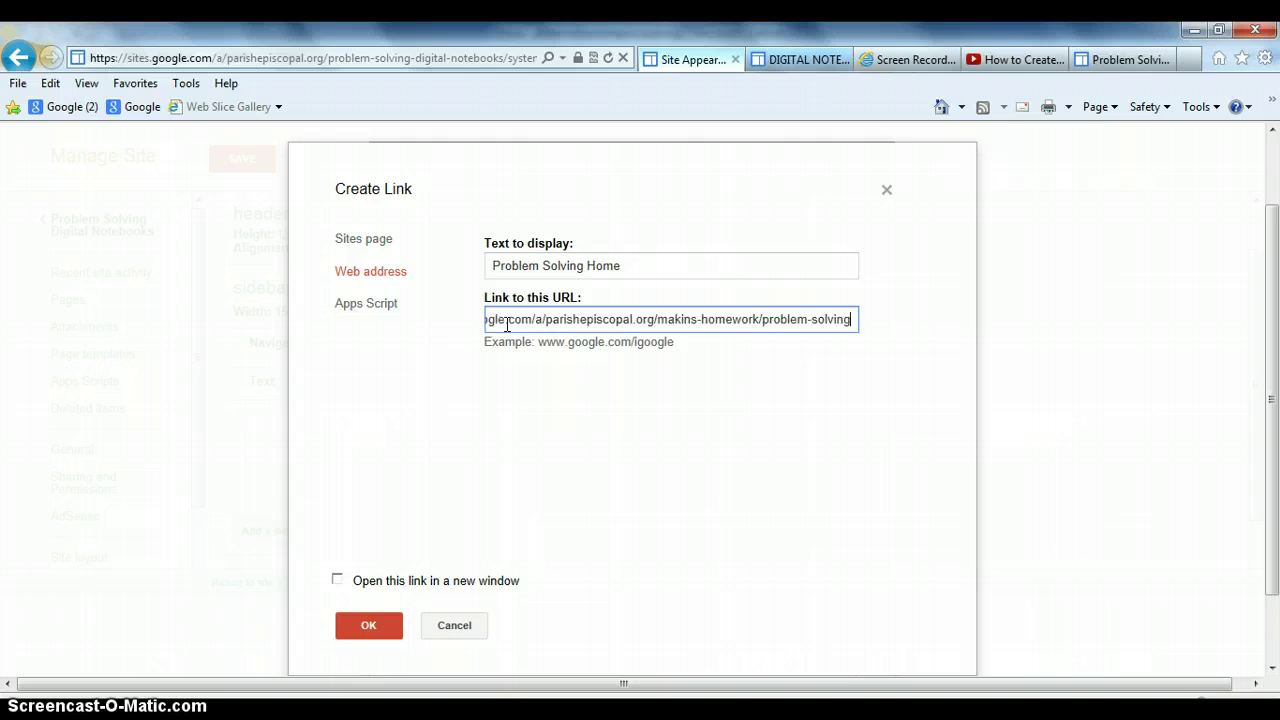
pyautogui.click(355, 622)
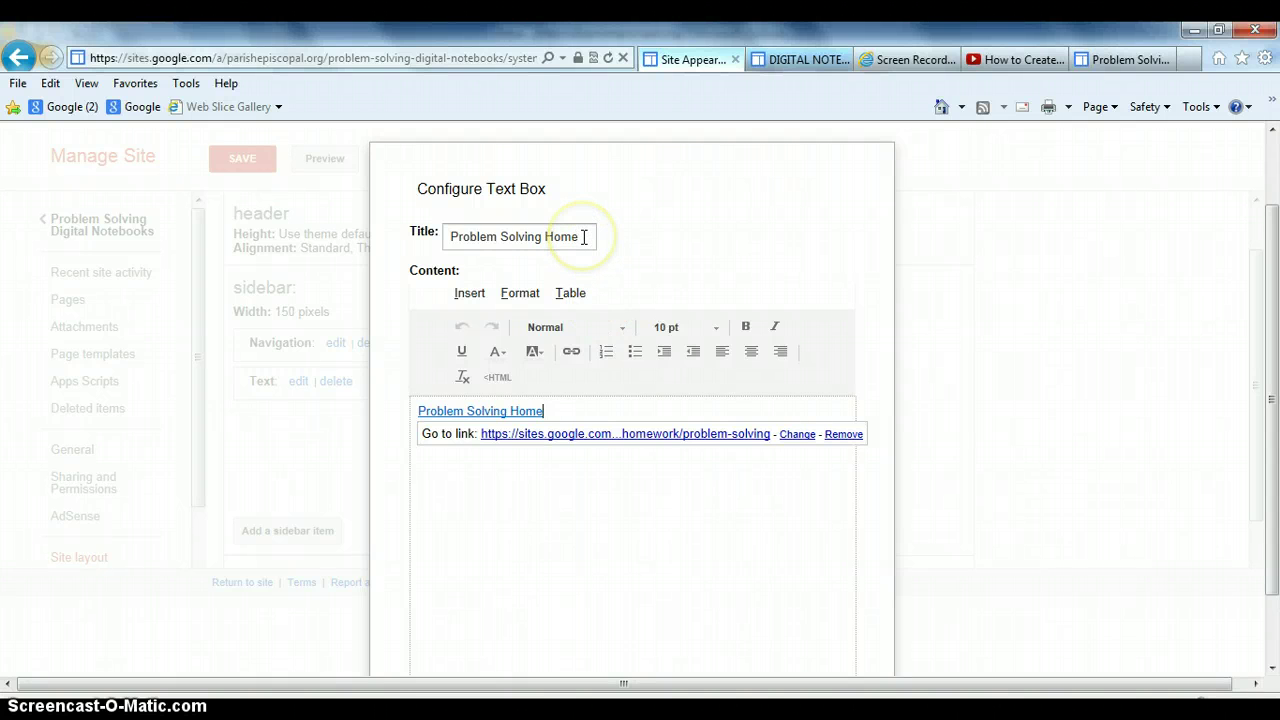
# - Clear the text box's title and apply the settings to the sidebar
pyautogui.moveTo(584, 236); pyautogui.dragTo(409, 243)
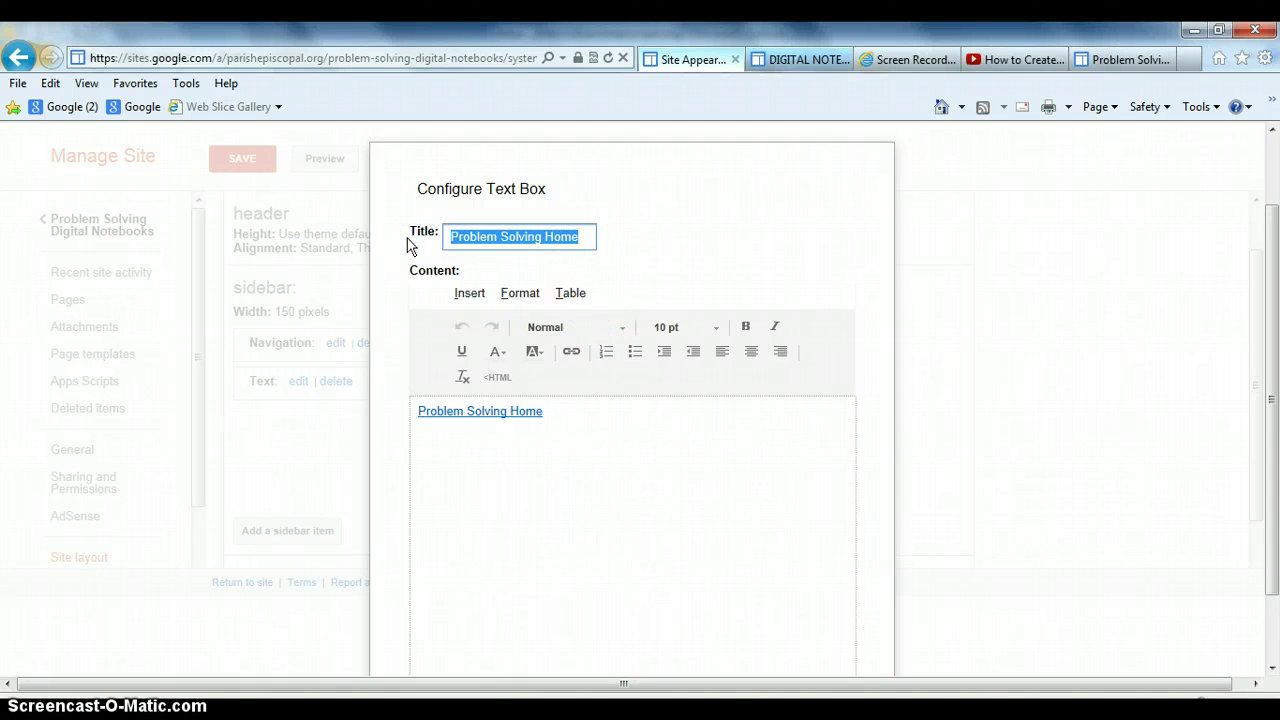
pyautogui.press('BackSpace')
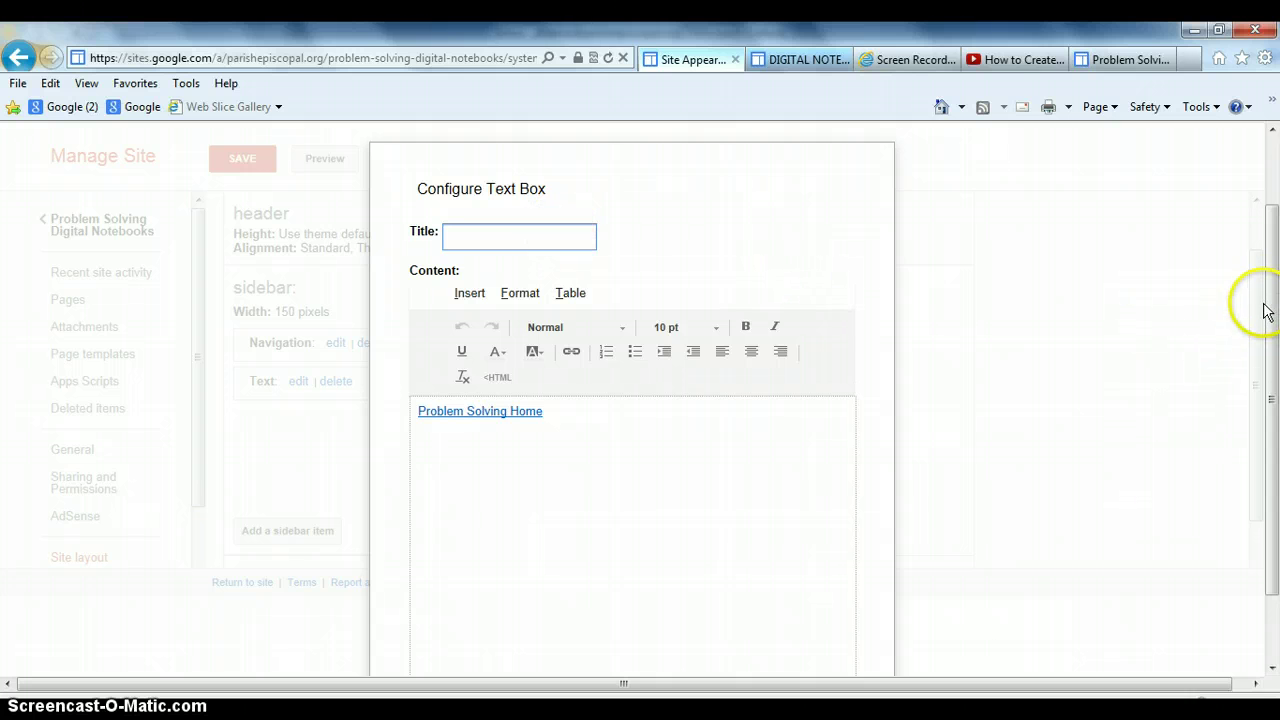
pyautogui.moveTo(1272, 298); pyautogui.dragTo(1269, 351)
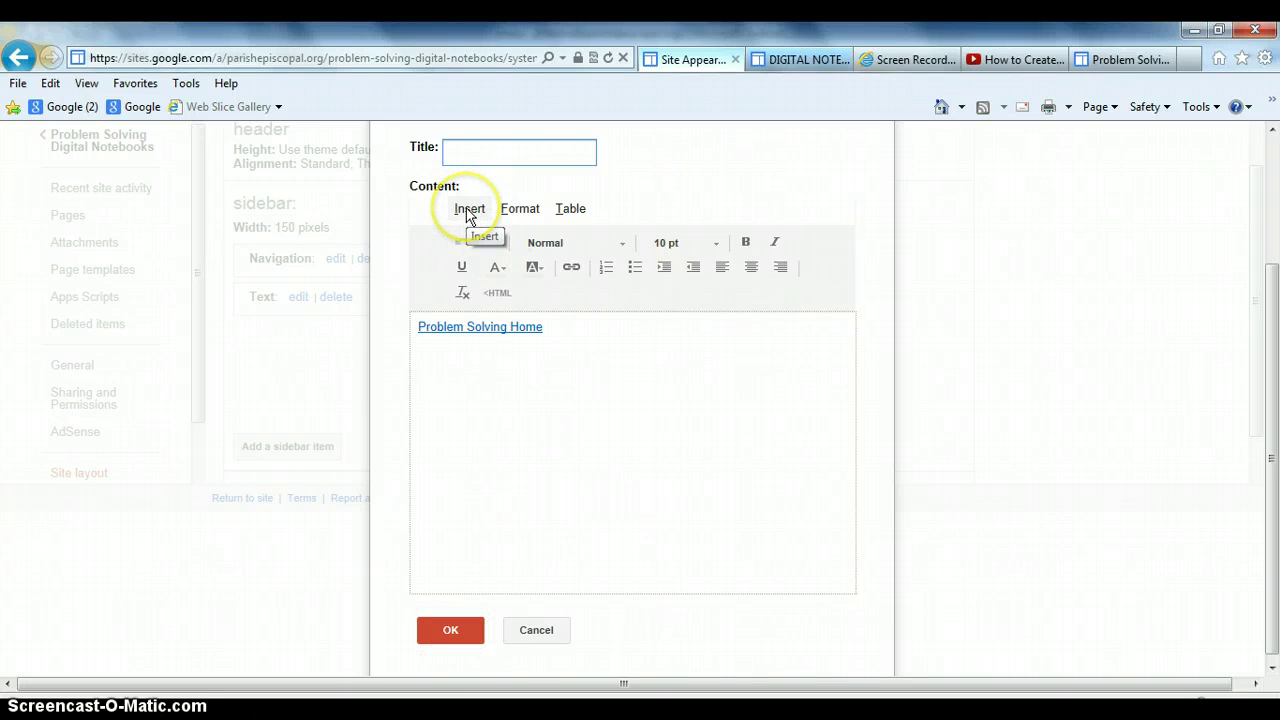
pyautogui.click(450, 630)
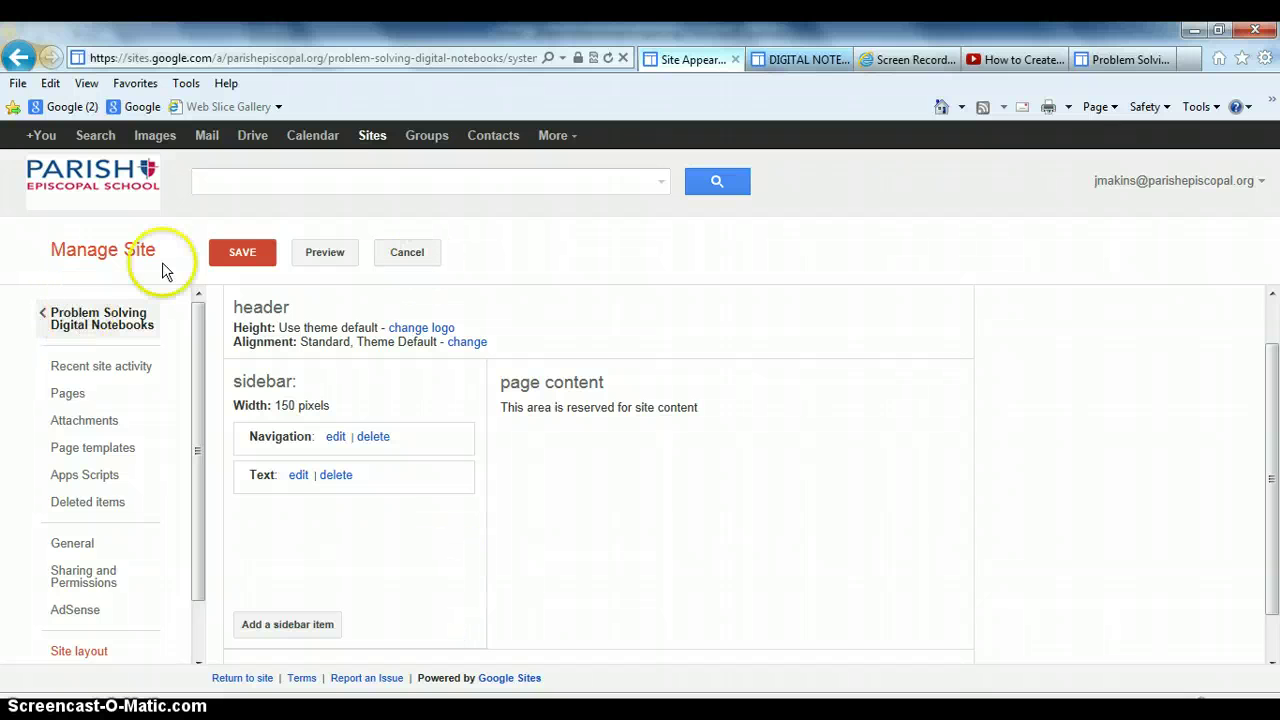
# - Save the layout, then test that Problem Solving Home opens the teacher's Problem Solving page
pyautogui.click(235, 250)
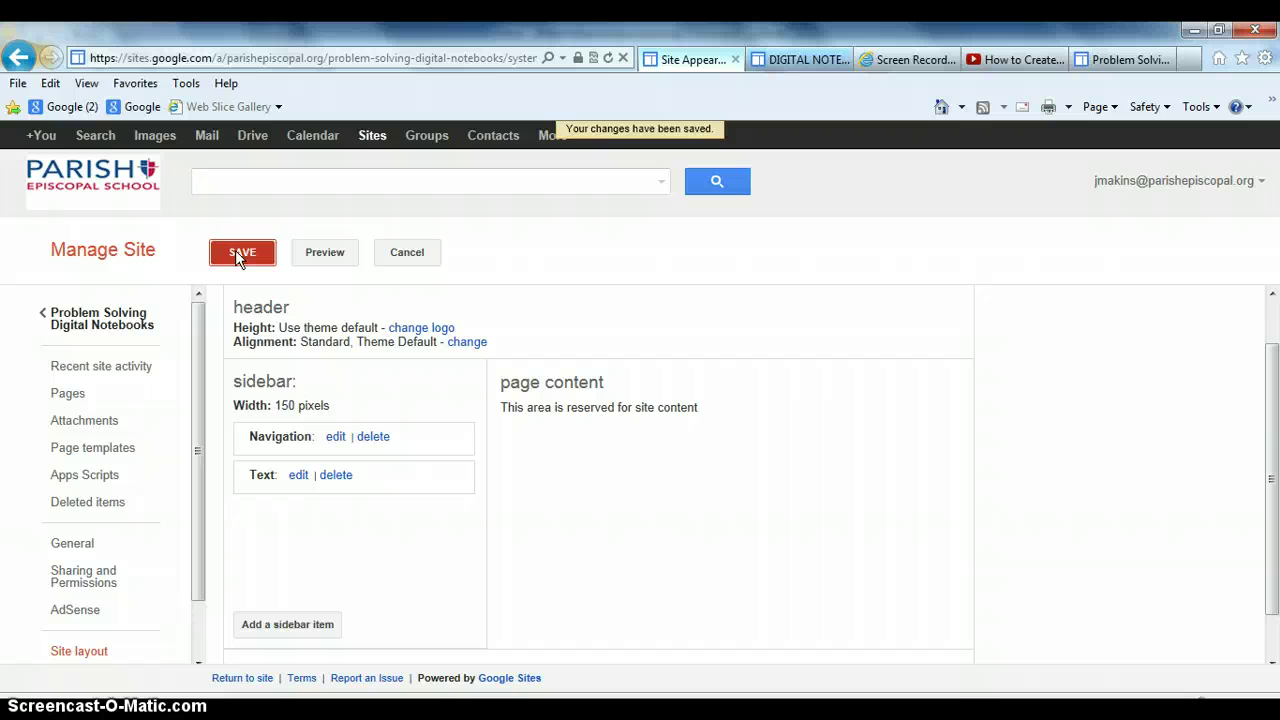
pyautogui.click(90, 319)
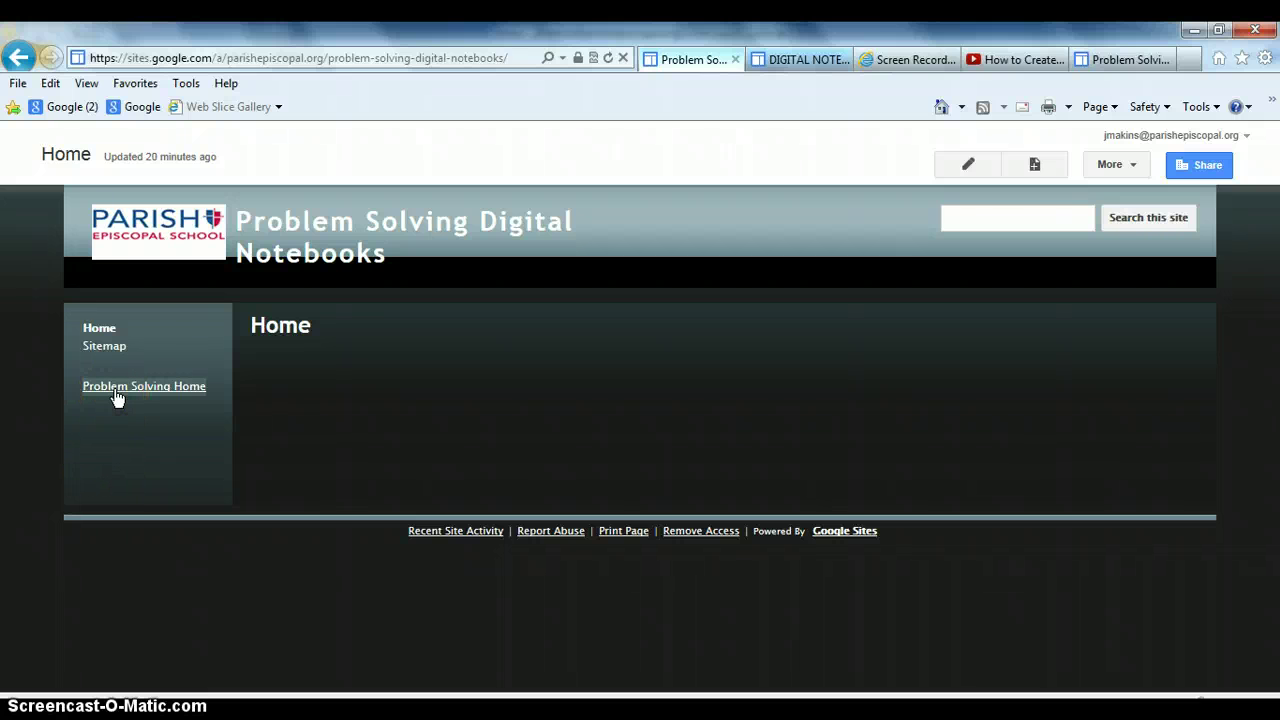
pyautogui.click(736, 61)
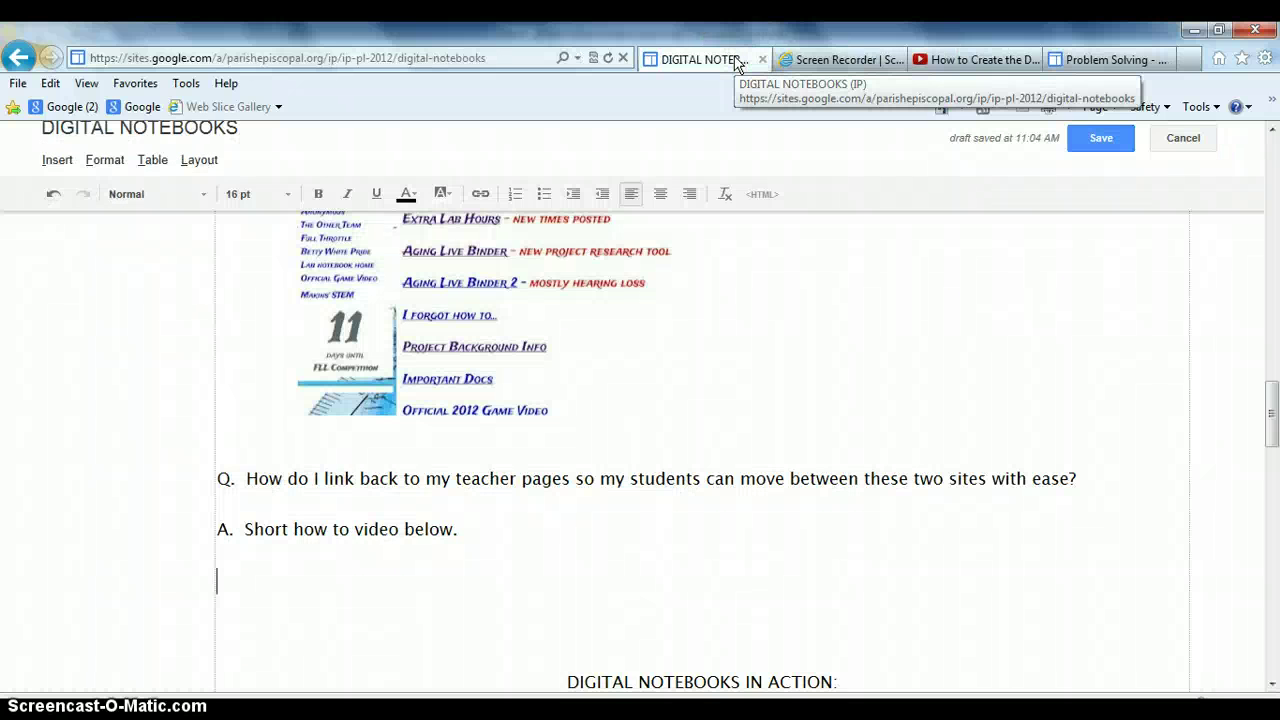
pyautogui.click(1118, 60)
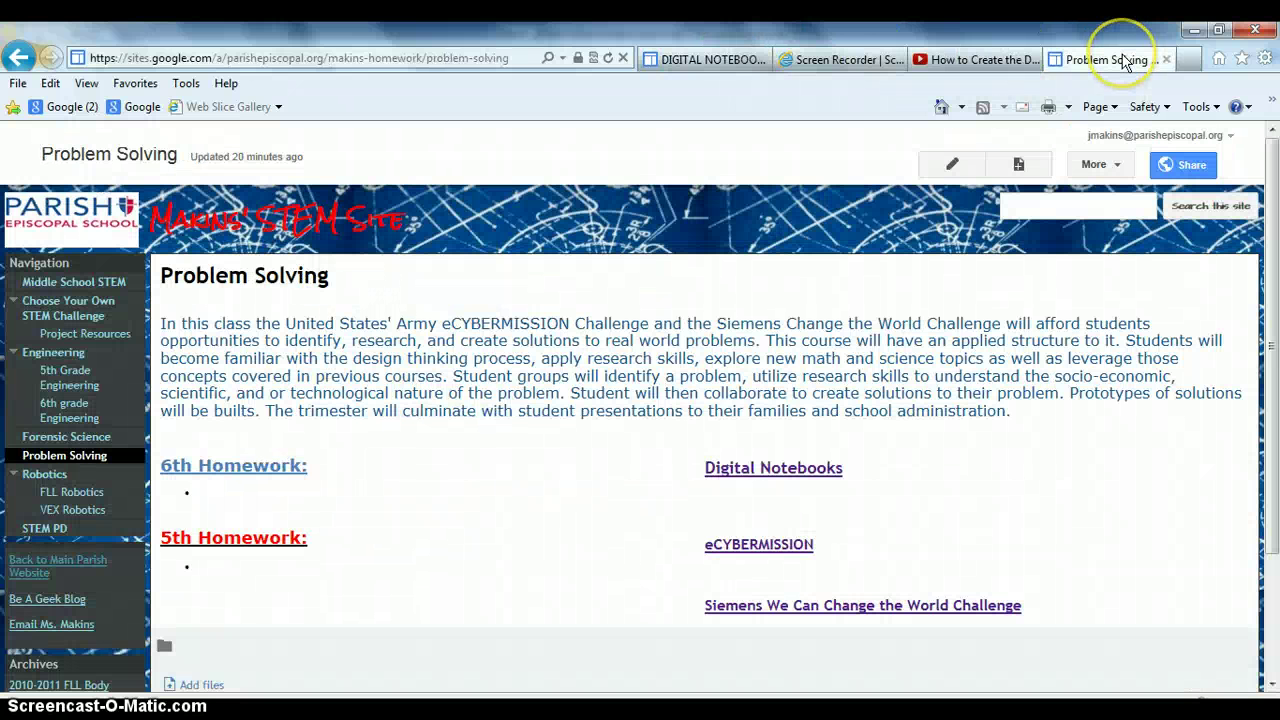
pyautogui.click(766, 477)
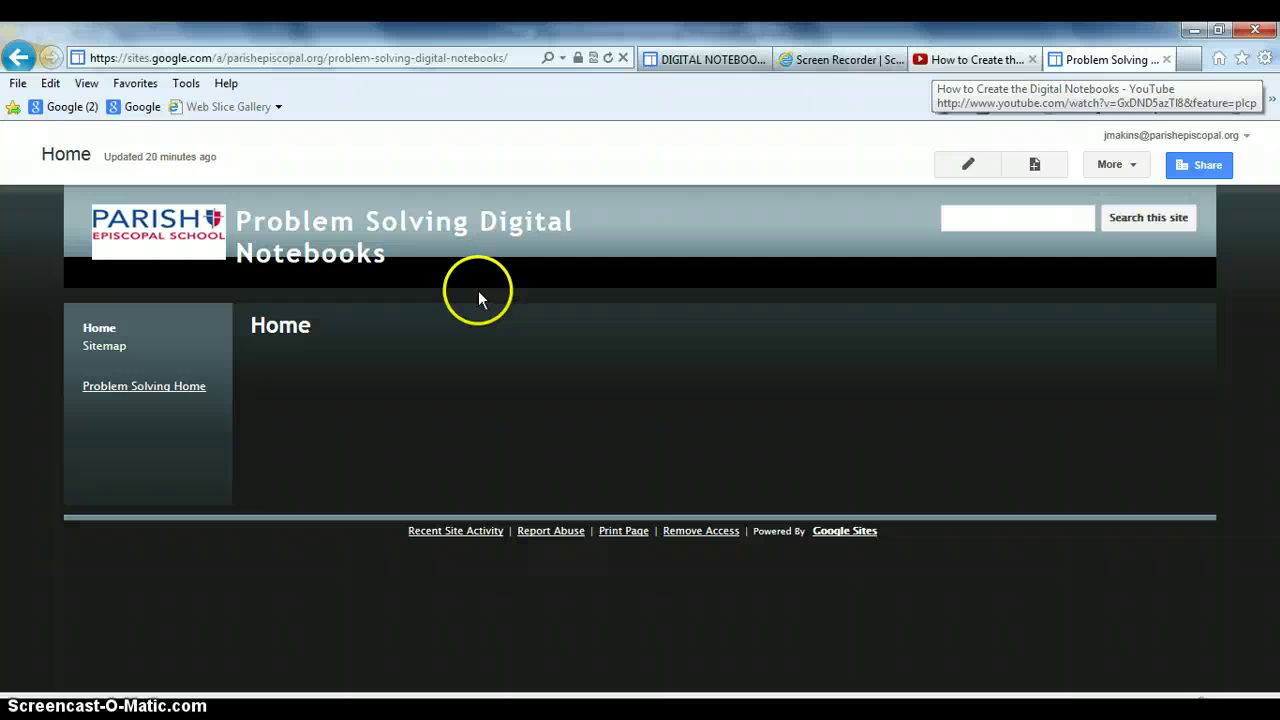
pyautogui.click(176, 392)
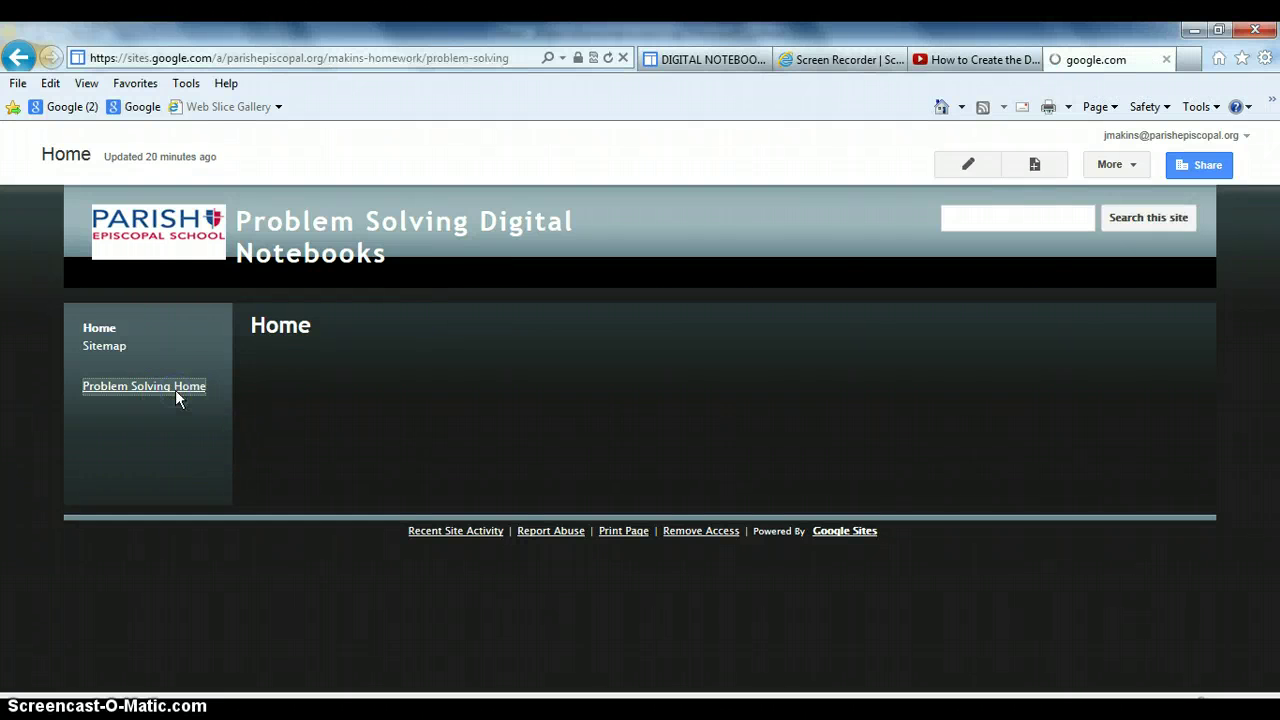